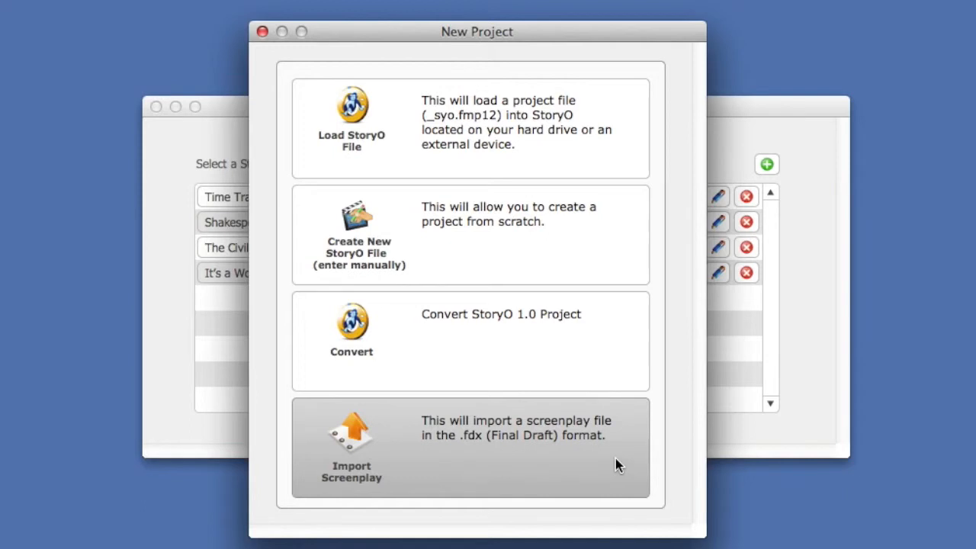
# Create the project for the screenplay import with the title Imported Screenplay, leaving the episode number empty
pyautogui.moveTo(681, 188); pyautogui.dragTo(503, 151)
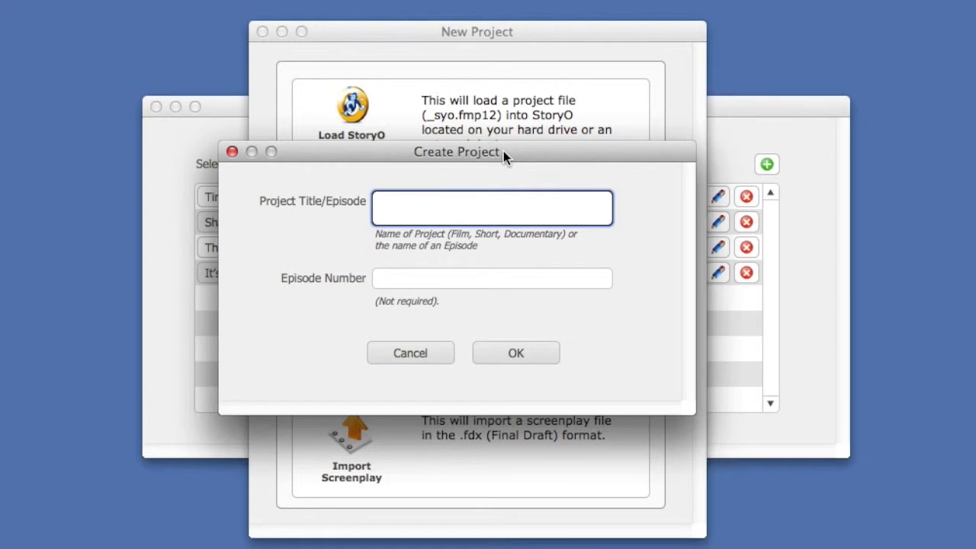
pyautogui.write('Imported Screenplay')
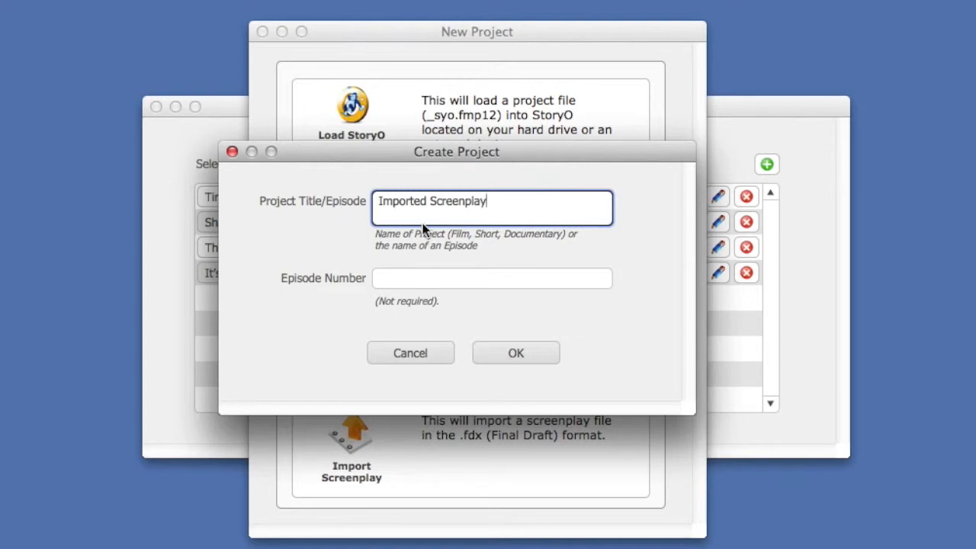
pyautogui.click(520, 352)
# Set the segment color for the imported Screenplay sequence to Blue and continue to the file selection
pyautogui.moveTo(636, 195); pyautogui.dragTo(454, 142)
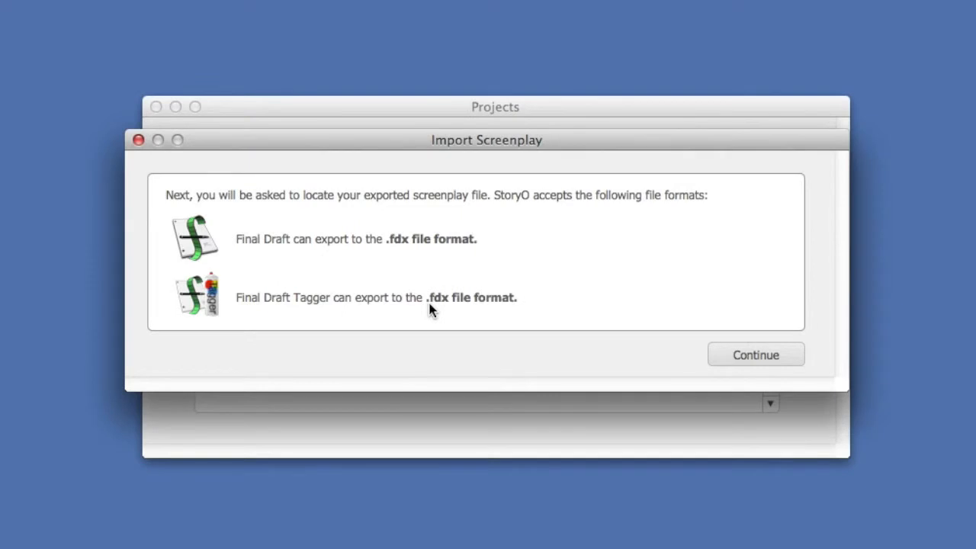
pyautogui.click(751, 355)
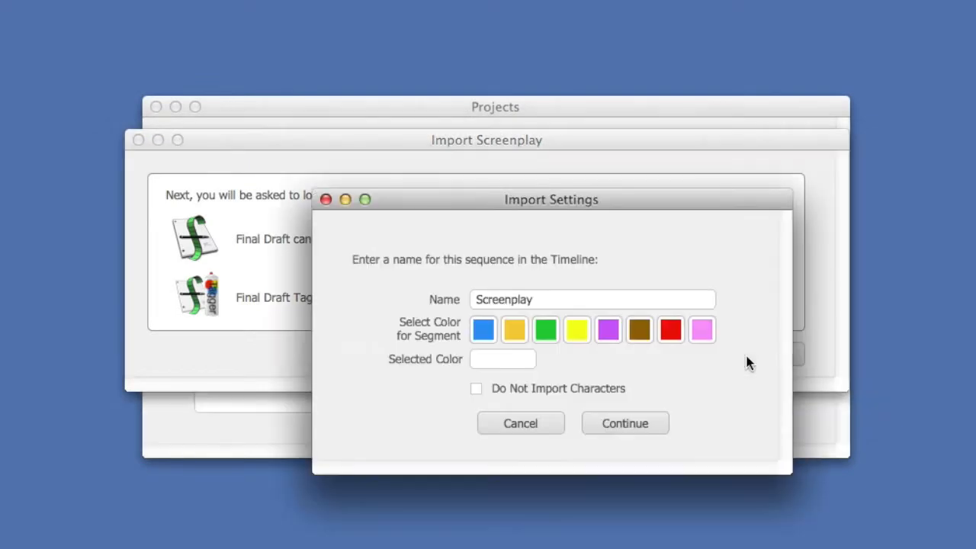
pyautogui.moveTo(671, 202); pyautogui.dragTo(578, 135)
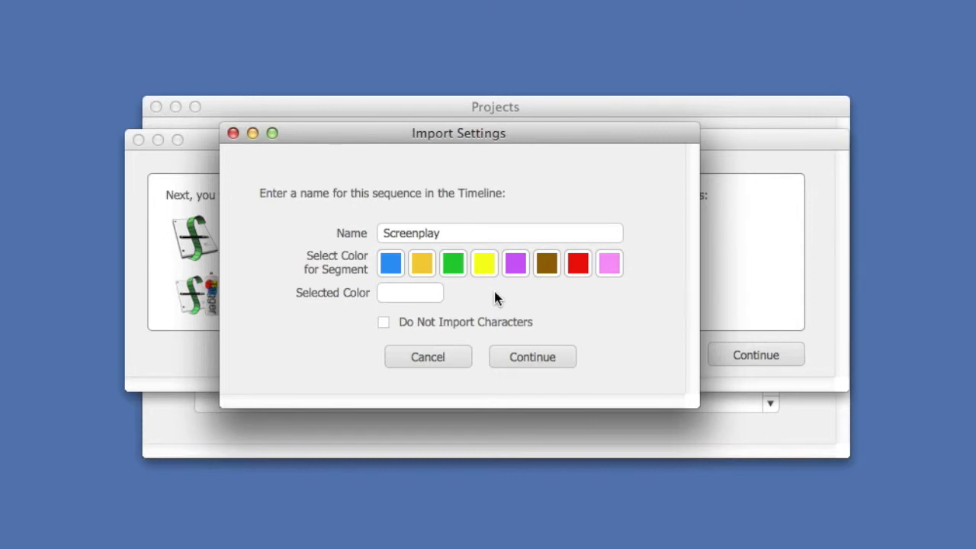
pyautogui.click(391, 265)
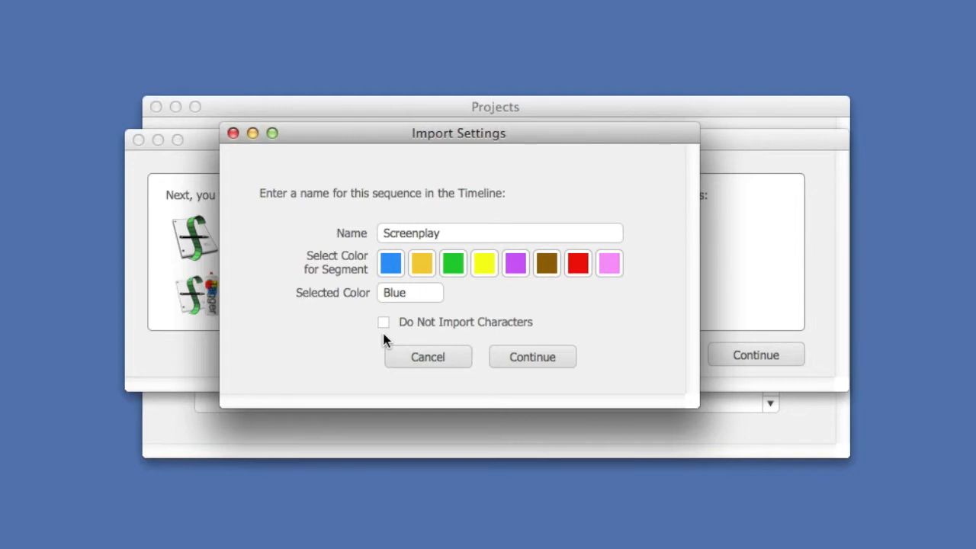
pyautogui.click(536, 360)
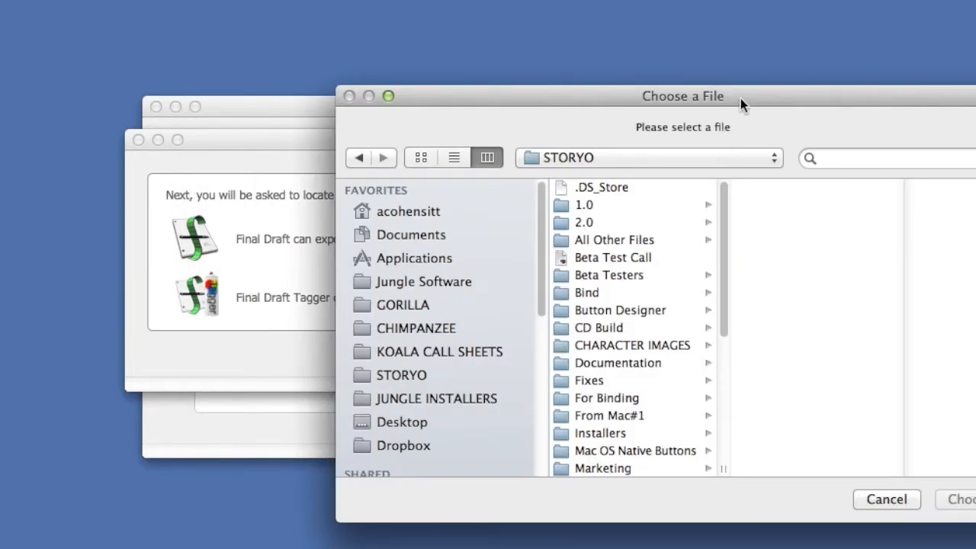
# Import the screenplay file StoryO Import.fdx from the STORYO folder under 2.0, StoryO 2, Saved Projects
pyautogui.moveTo(741, 98); pyautogui.dragTo(437, 42)
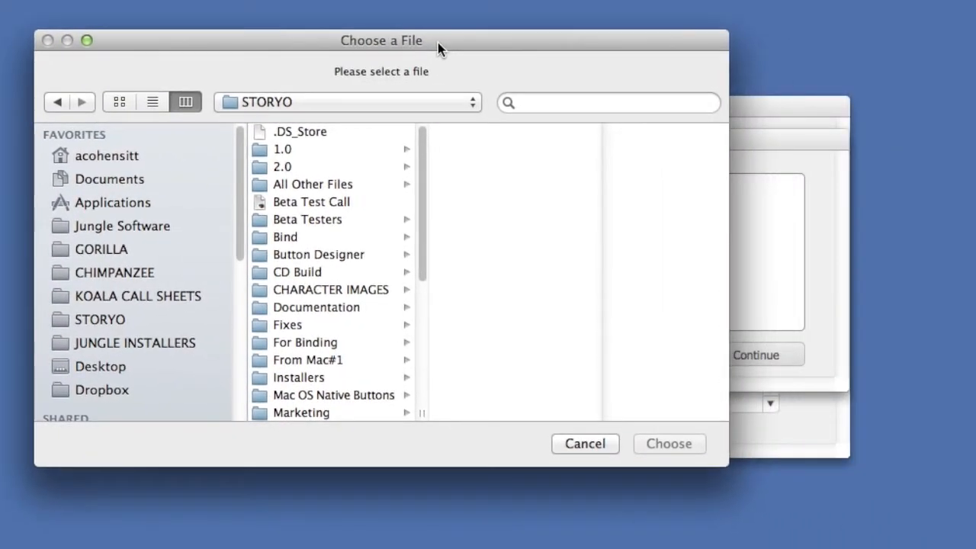
pyautogui.click(131, 323)
pyautogui.click(331, 164)
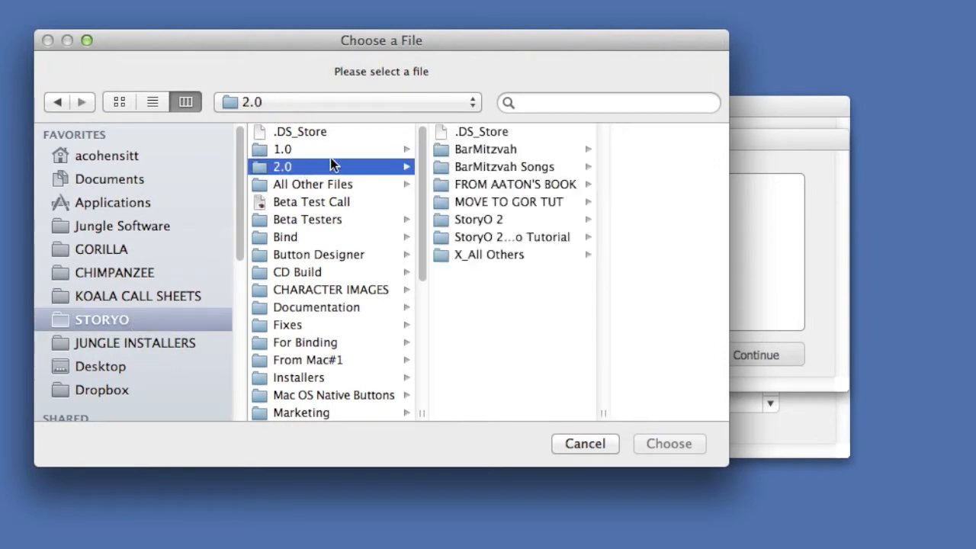
pyautogui.click(503, 219)
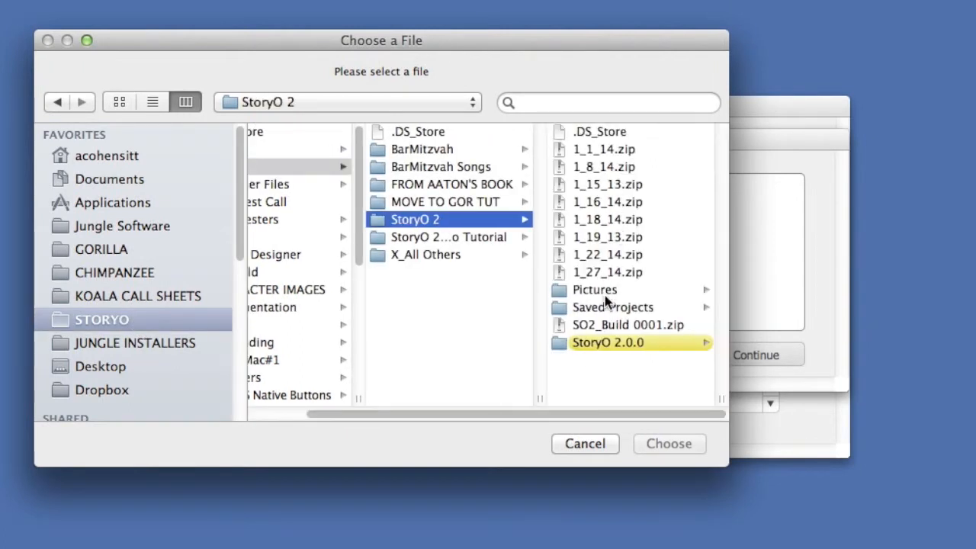
pyautogui.click(610, 307)
pyautogui.click(634, 203)
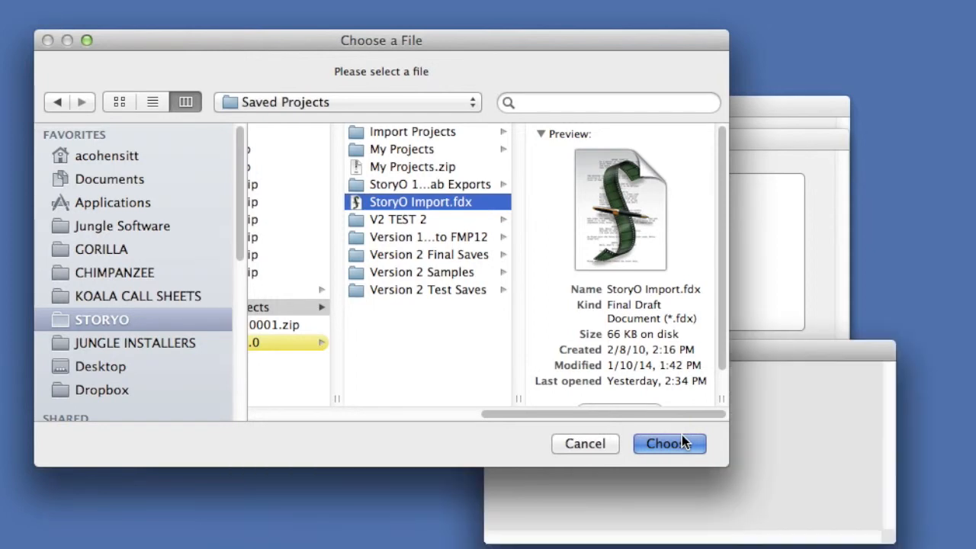
pyautogui.click(669, 443)
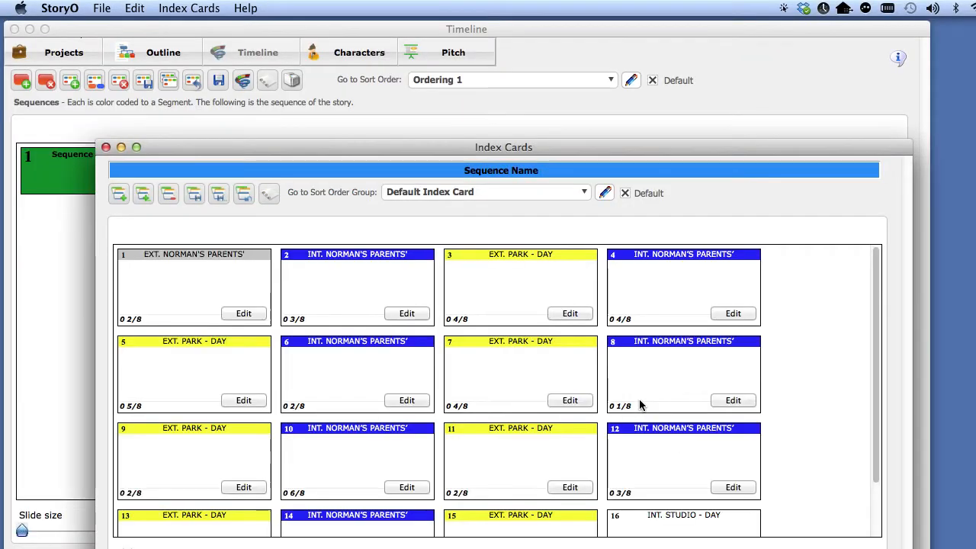
# Examine the scene heading and script elements of index card 1, and close the card
pyautogui.moveTo(352, 147); pyautogui.dragTo(320, 51)
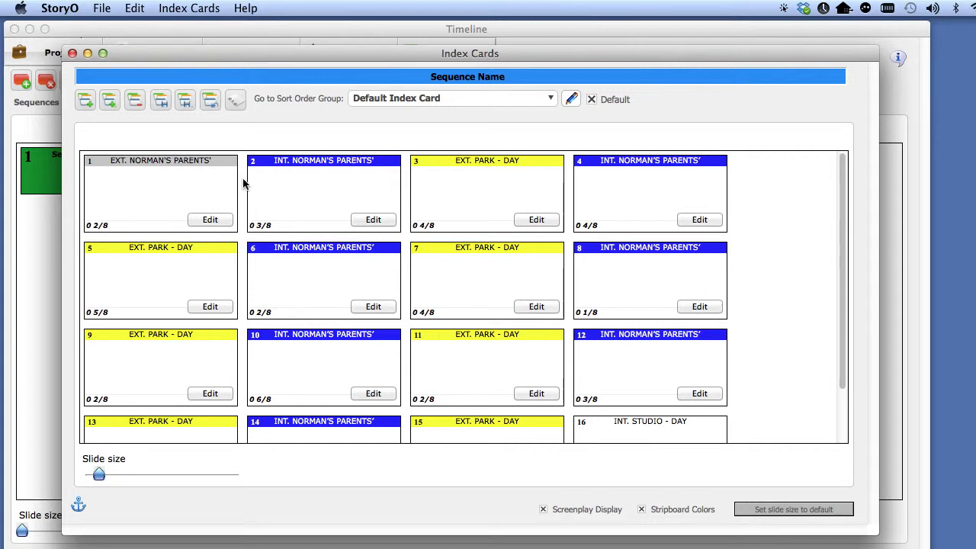
pyautogui.click(215, 219)
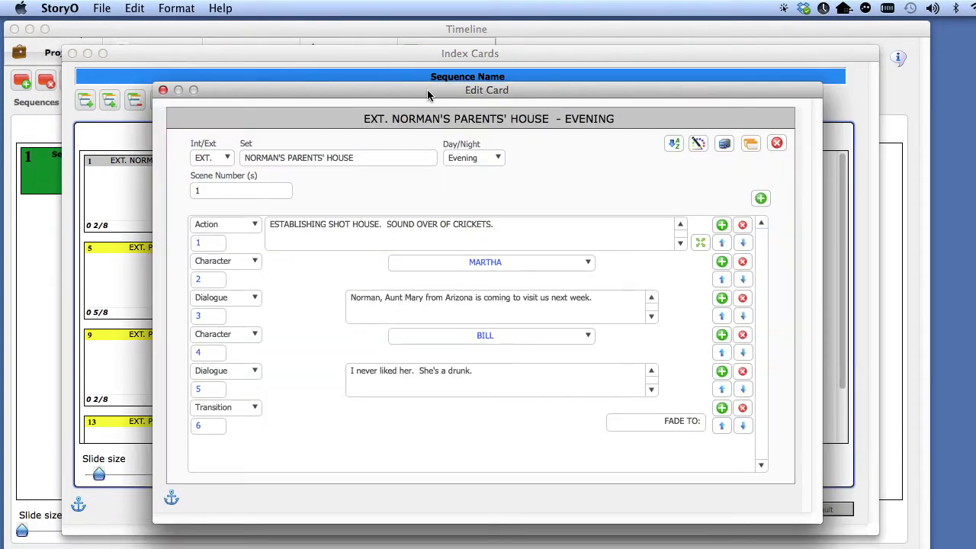
pyautogui.moveTo(436, 96); pyautogui.dragTo(408, 87)
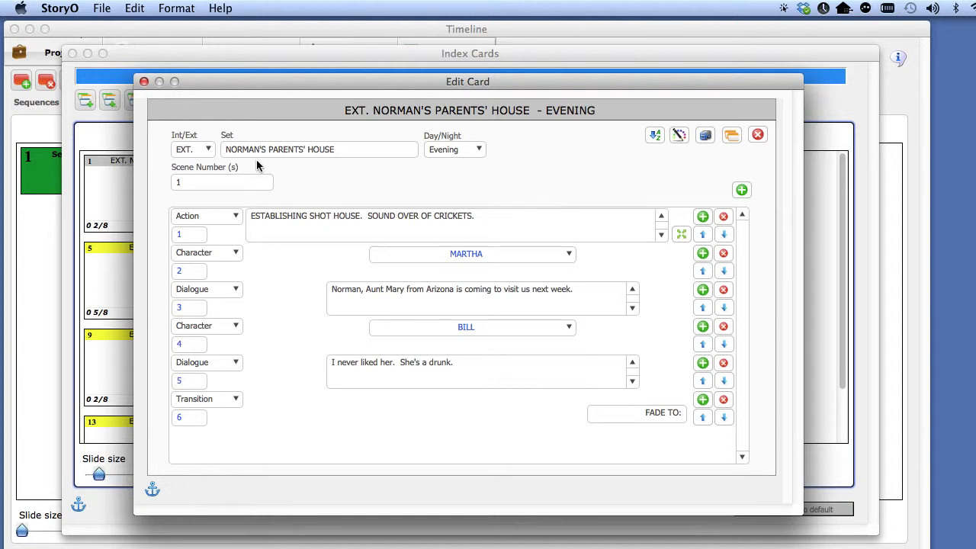
pyautogui.click(144, 82)
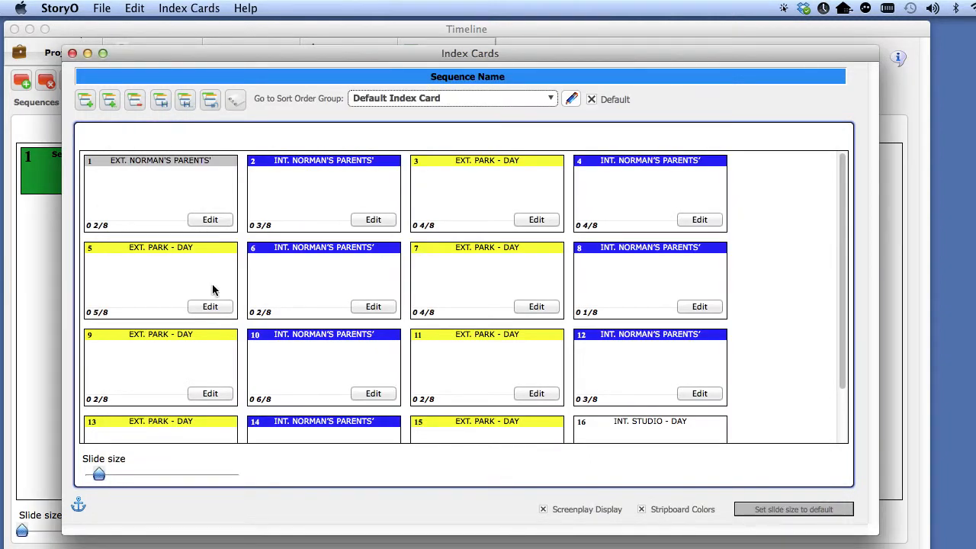
# Turn off Screenplay Display to view card 1 as a plain index card, and turn the display back on
pyautogui.click(540, 510)
pyautogui.click(209, 221)
pyautogui.click(209, 220)
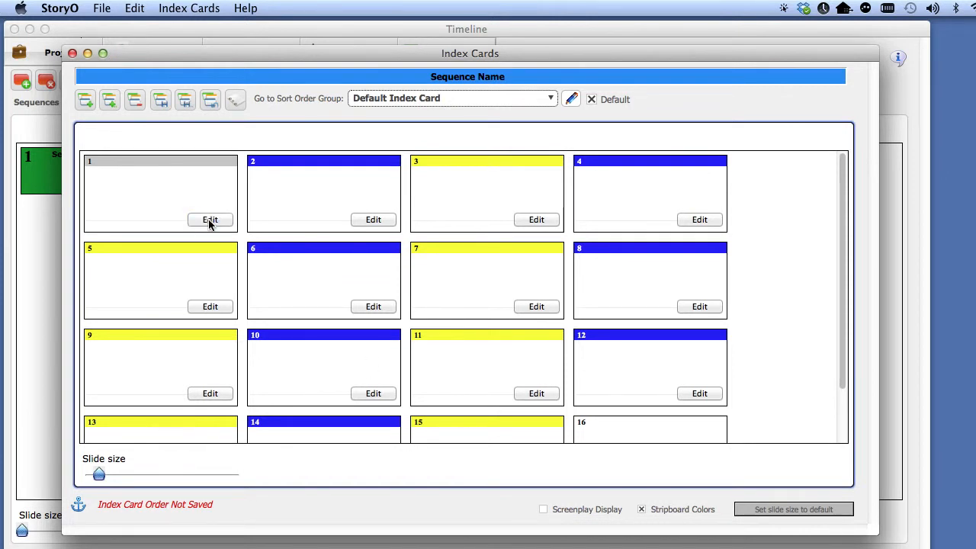
pyautogui.click(360, 149)
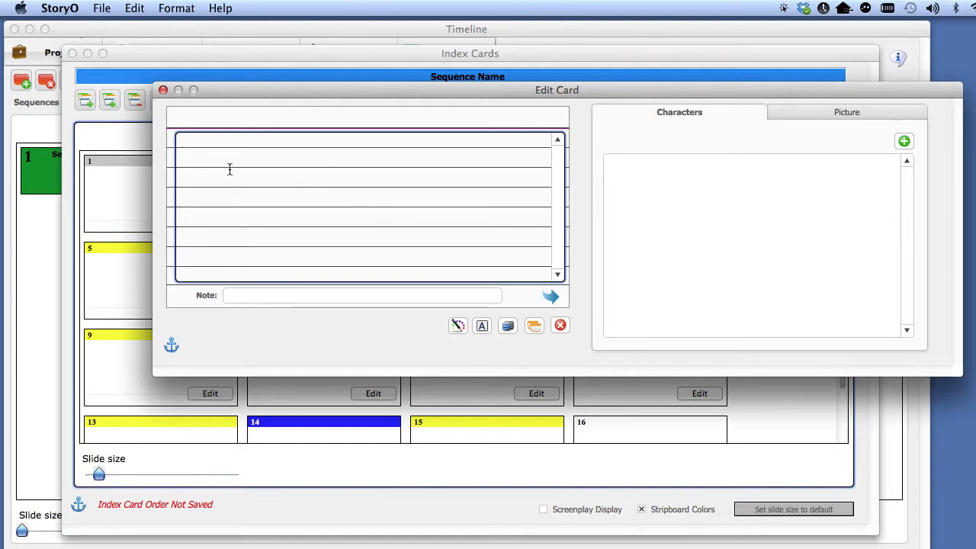
pyautogui.click(163, 90)
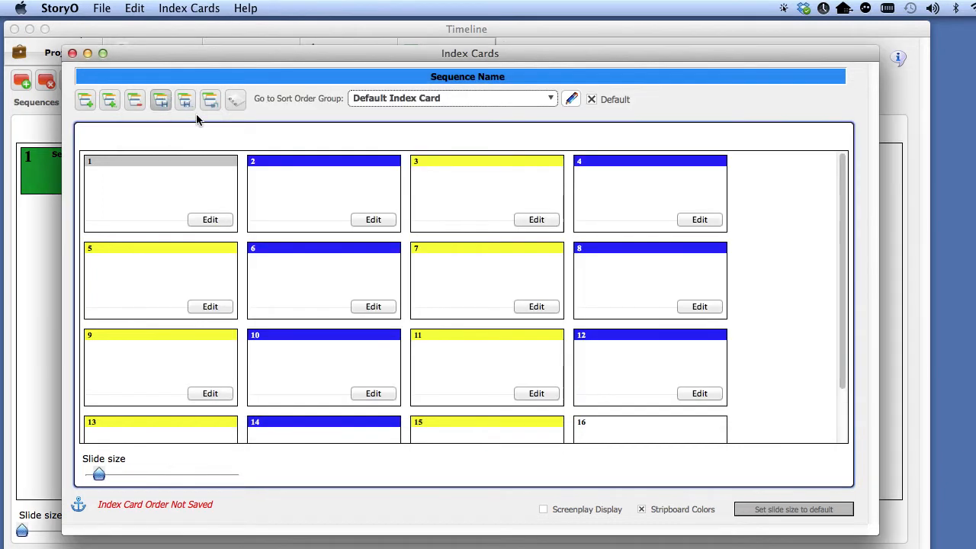
pyautogui.click(543, 509)
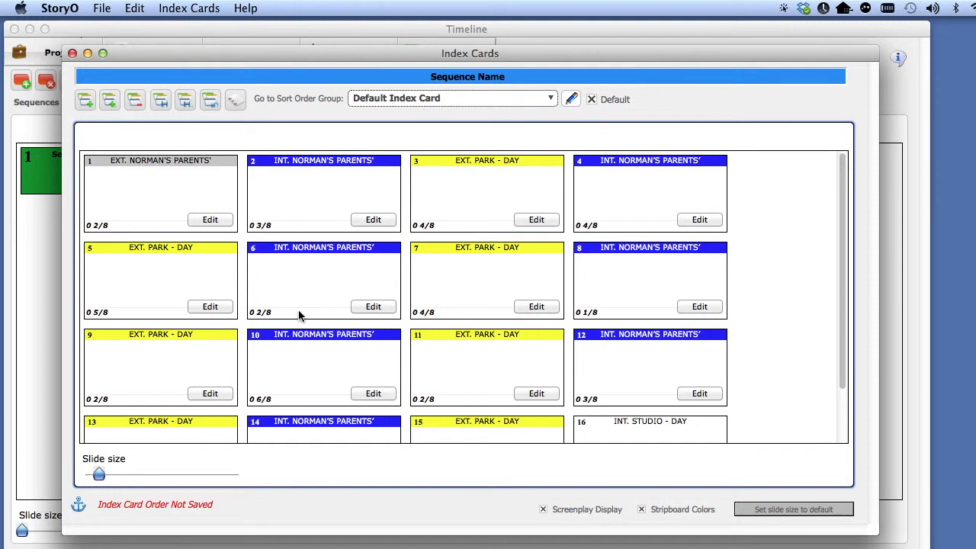
# Open index card 1 for editing and review the element types available for its first line
pyautogui.click(210, 220)
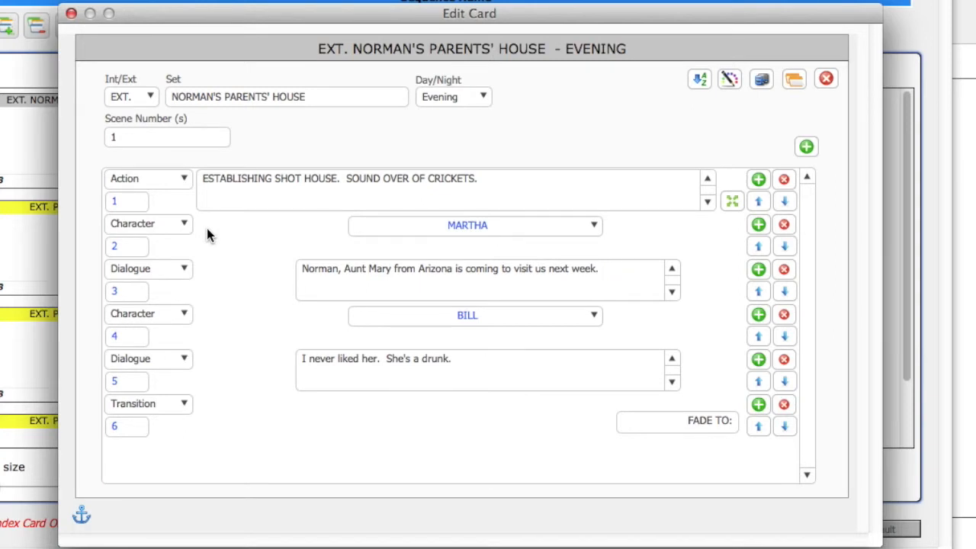
pyautogui.click(141, 180)
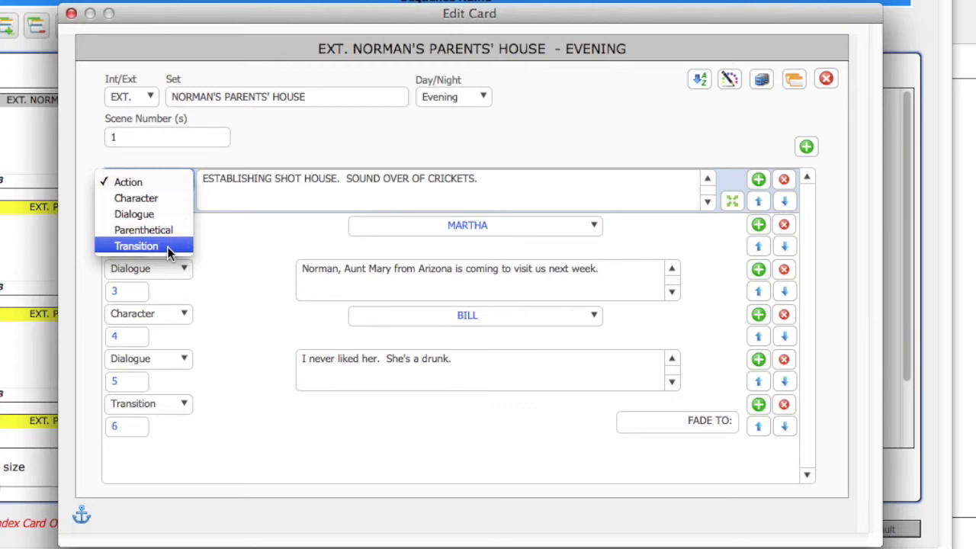
pyautogui.click(231, 256)
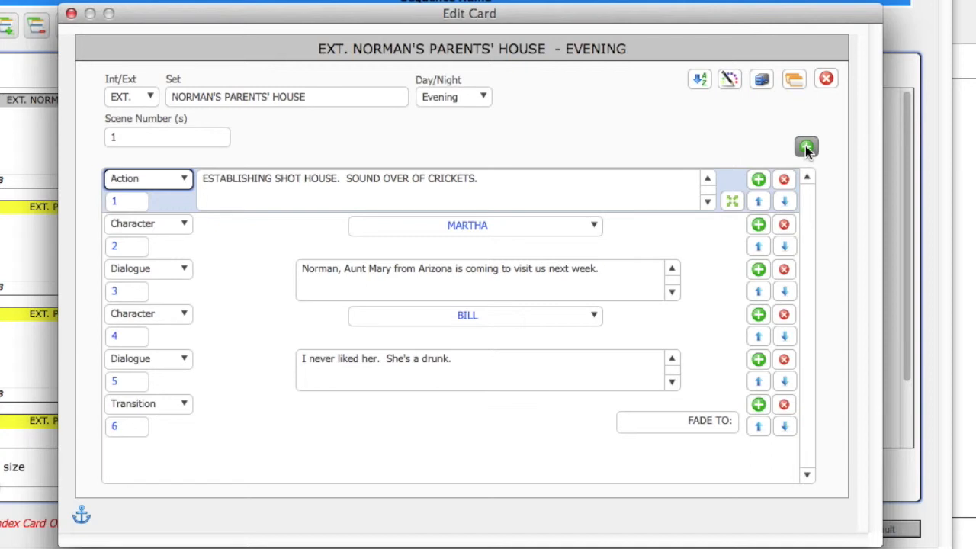
# Try moving the MARTHA character line above the opening action line and back, and check the action's expanded view
pyautogui.click(748, 242)
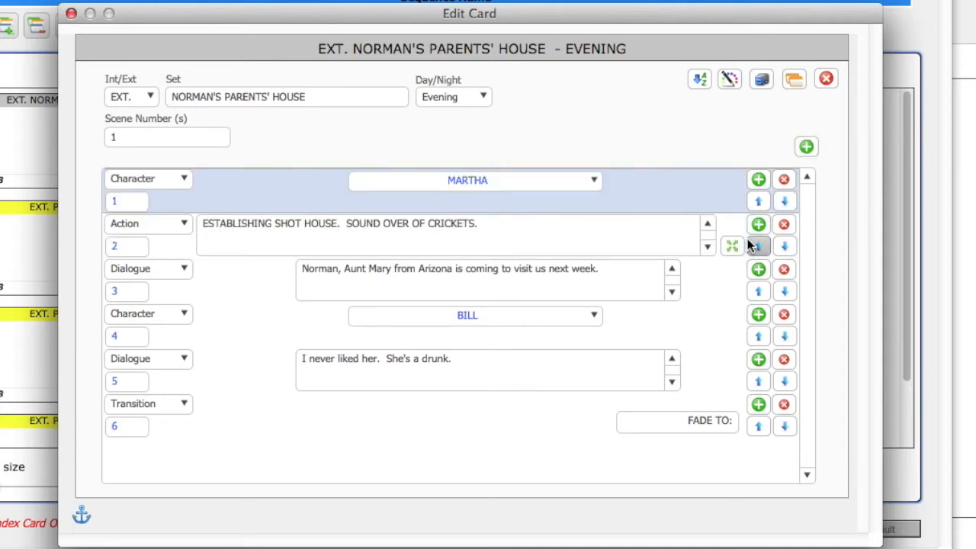
pyautogui.click(783, 200)
pyautogui.click(730, 201)
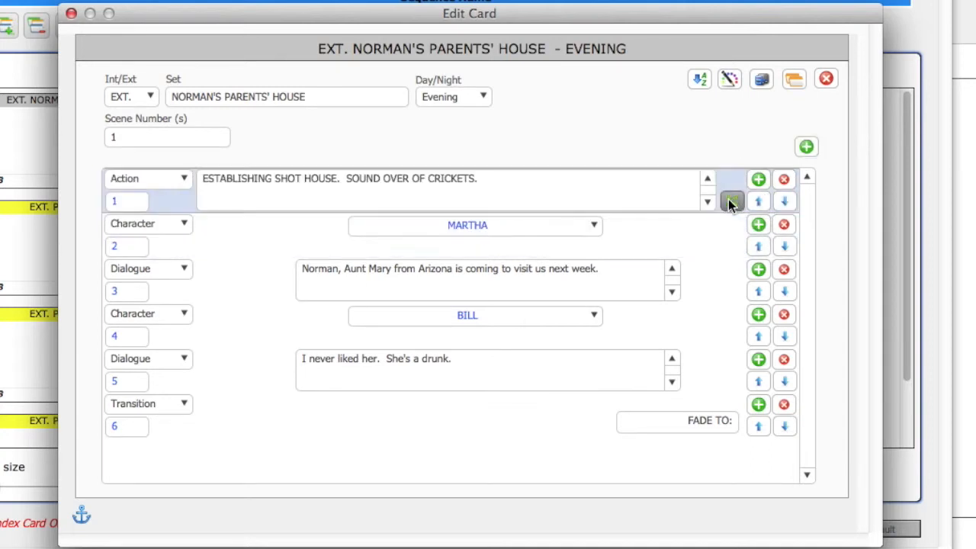
pyautogui.click(212, 168)
# Add a new Character line at the end of the scene and assign it to MARTHA
pyautogui.click(806, 147)
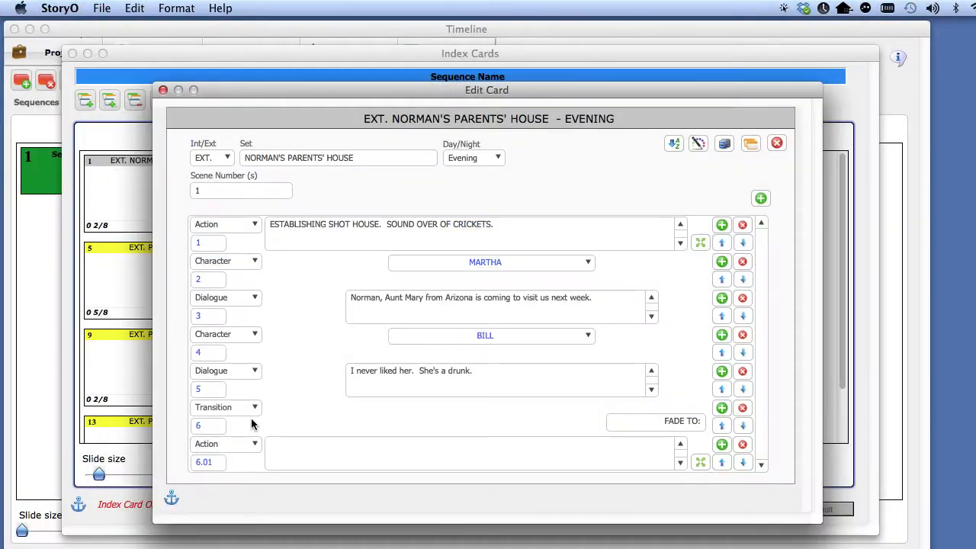
pyautogui.click(164, 451)
pyautogui.click(235, 459)
pyautogui.click(430, 446)
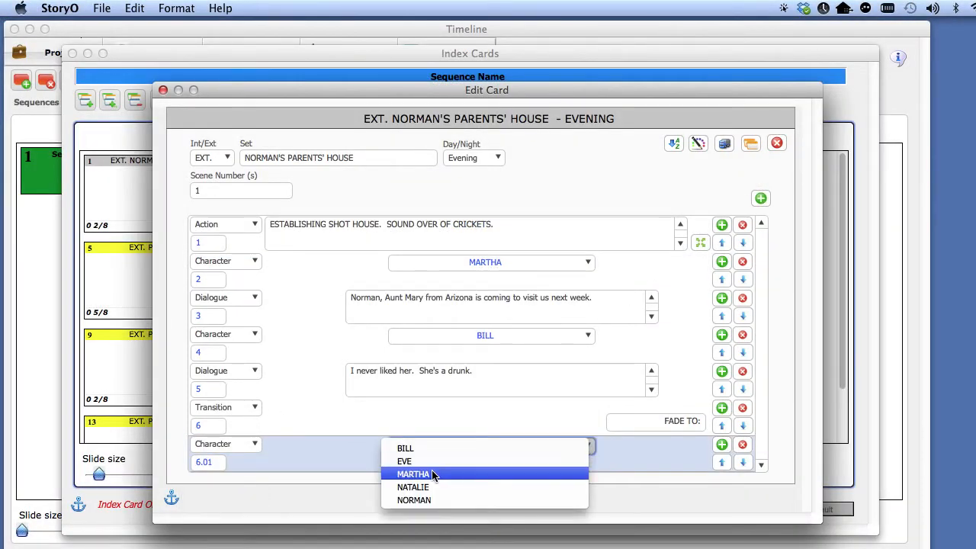
pyautogui.click(432, 474)
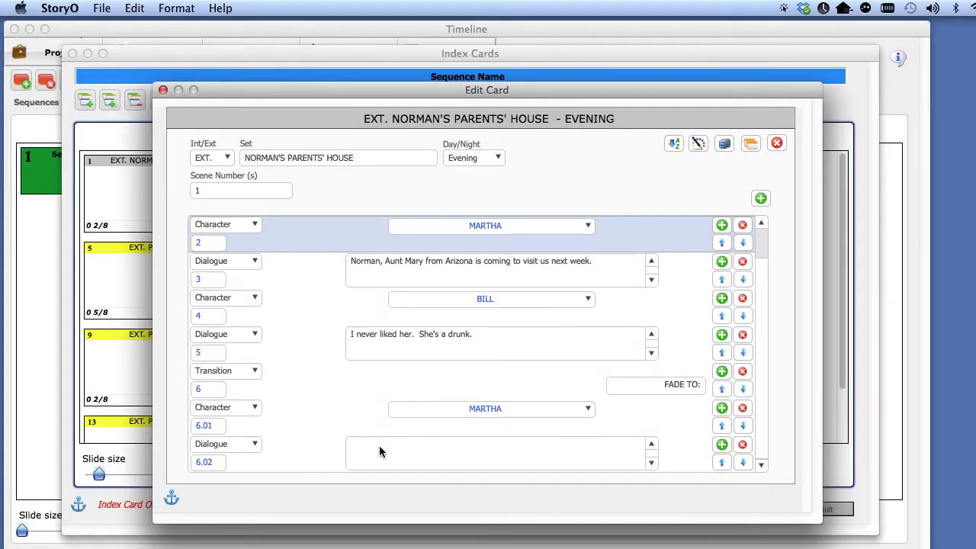
# Enter "What are you saying, Bill?" as the dialogue under the new MARTHA line
pyautogui.click(381, 452)
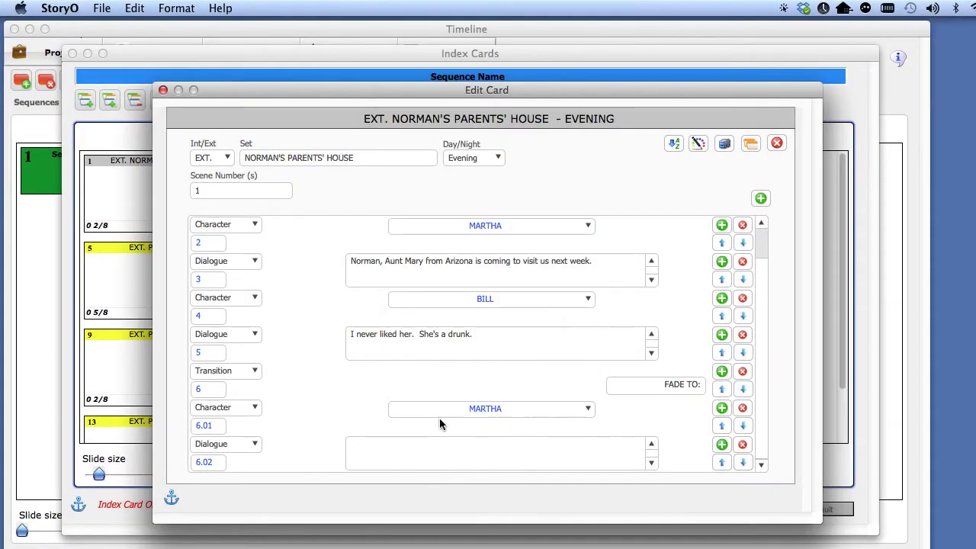
pyautogui.click(390, 447)
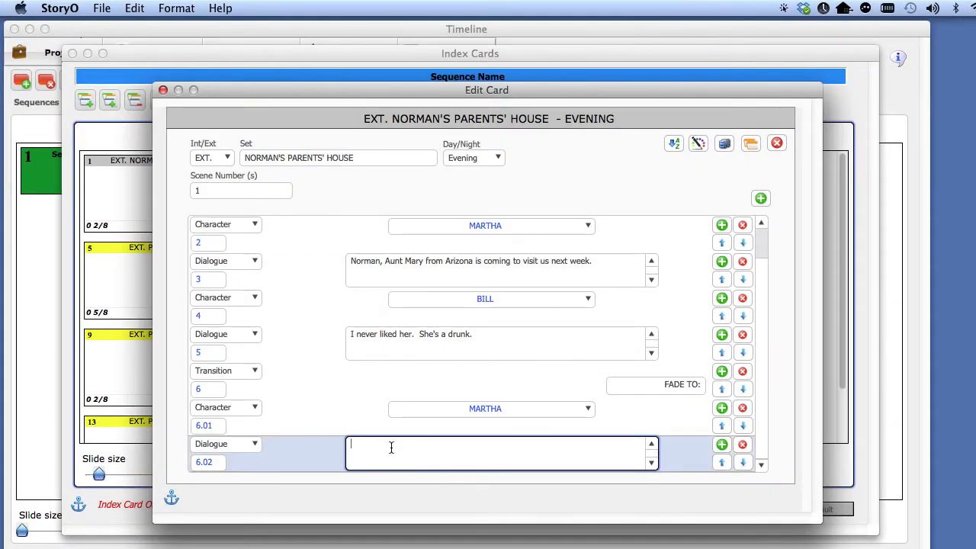
pyautogui.write('What are you saying, Bill?')
pyautogui.click(357, 413)
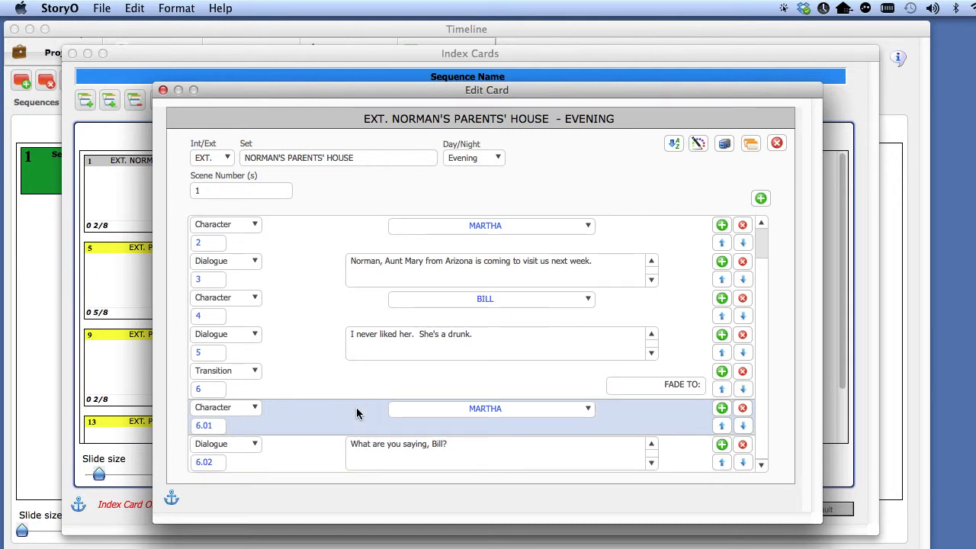
# Move the FADE TO transition below MARTHA's new dialogue and close the card
pyautogui.click(743, 390)
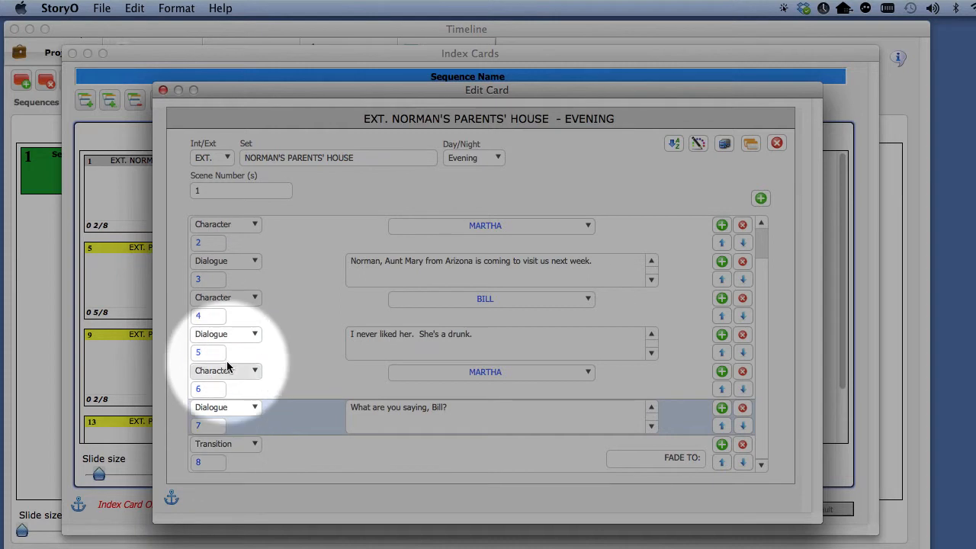
pyautogui.scroll(1, 227, 368)
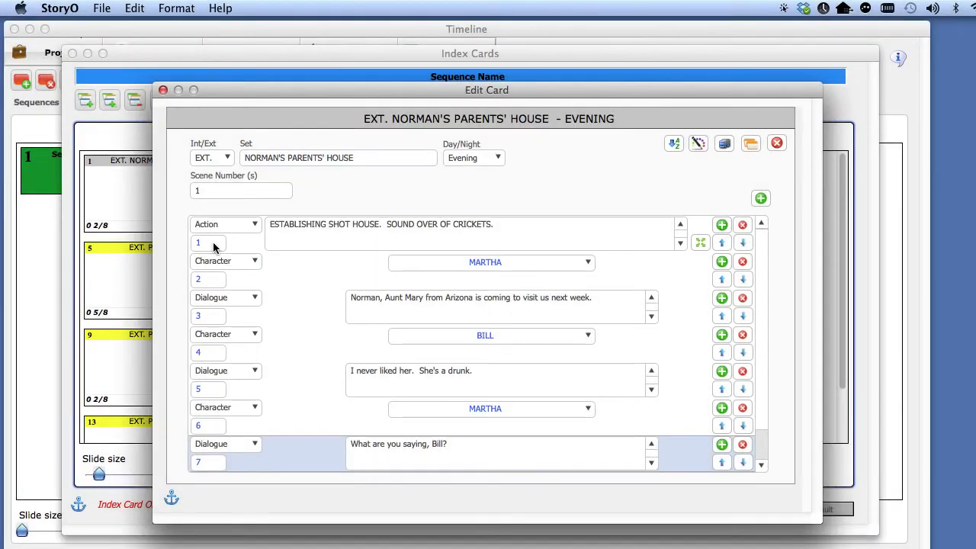
pyautogui.click(580, 188)
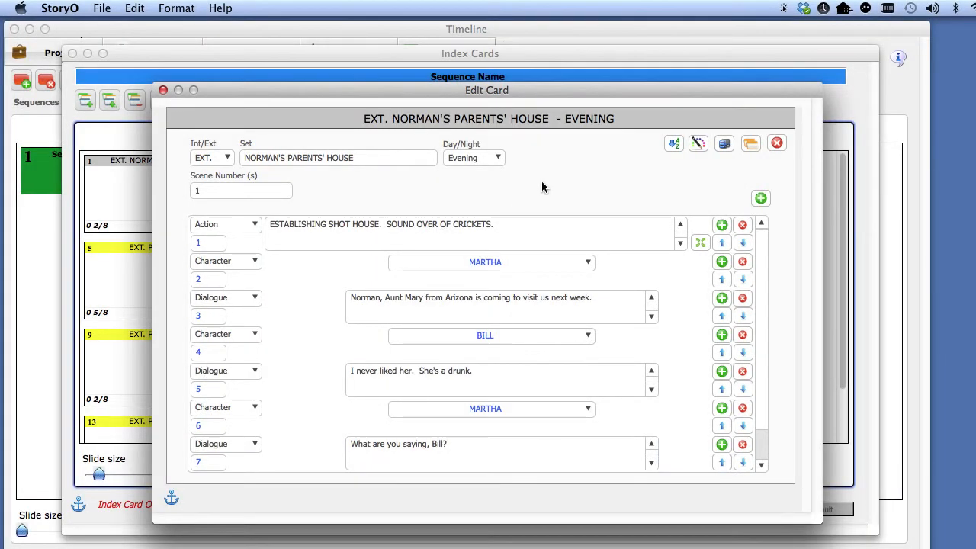
pyautogui.click(162, 91)
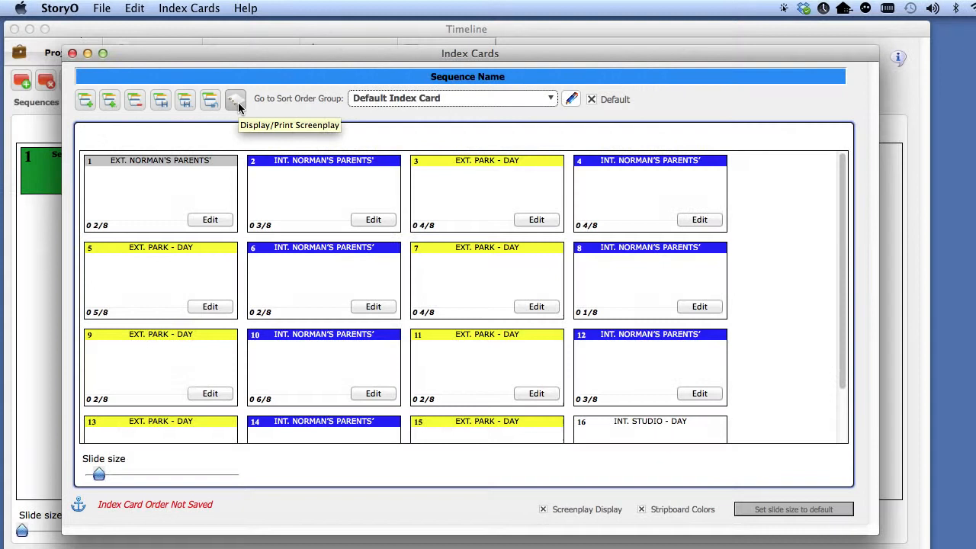
# Preview the formatted screenplay from the index cards, close the preview, and look at the sequence on the timeline behind the Index Cards window
pyautogui.click(236, 104)
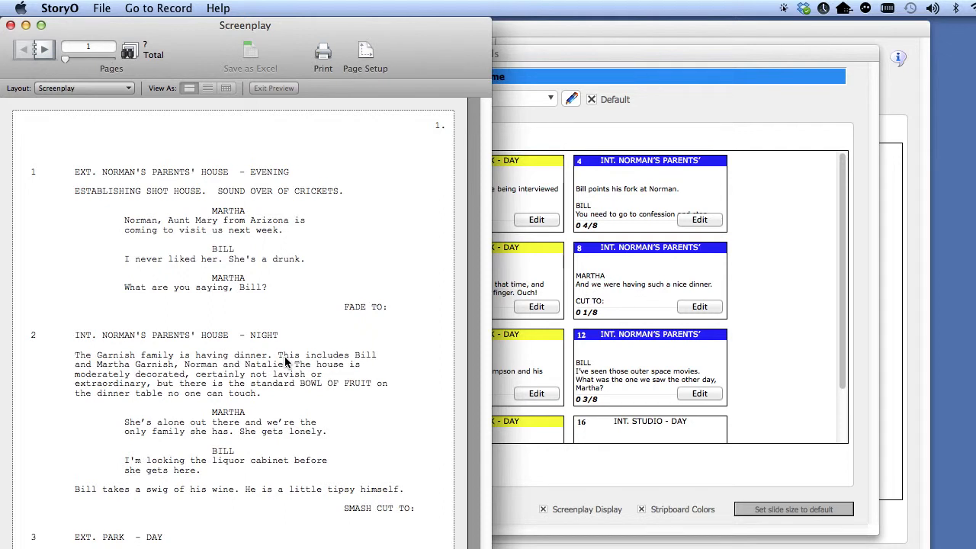
pyautogui.click(10, 25)
pyautogui.moveTo(167, 52); pyautogui.dragTo(210, 152)
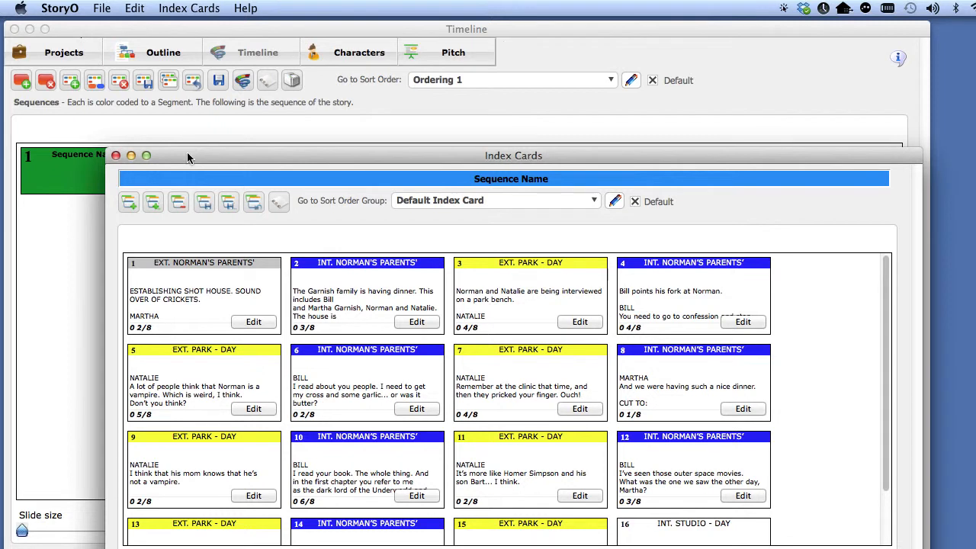
pyautogui.moveTo(186, 155); pyautogui.dragTo(368, 209)
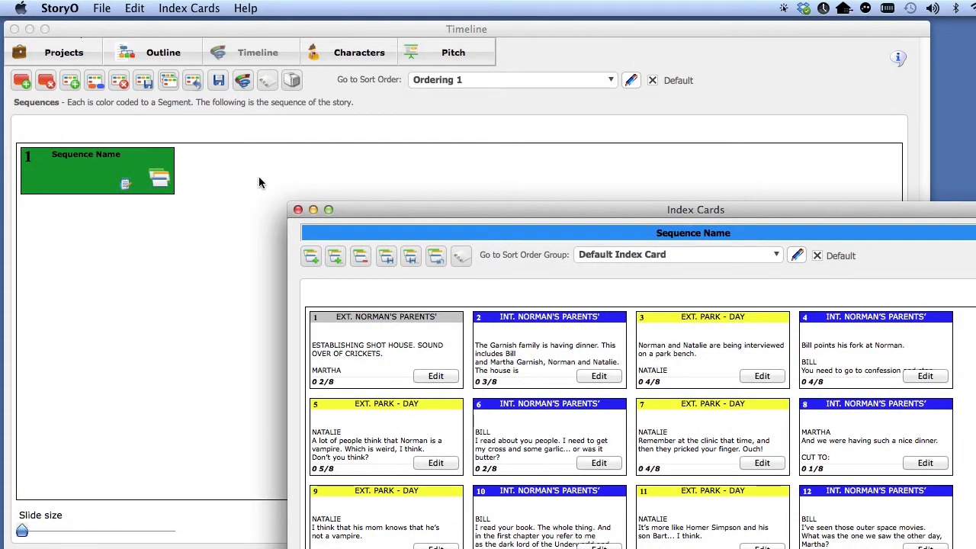
pyautogui.moveTo(475, 211); pyautogui.dragTo(248, 90)
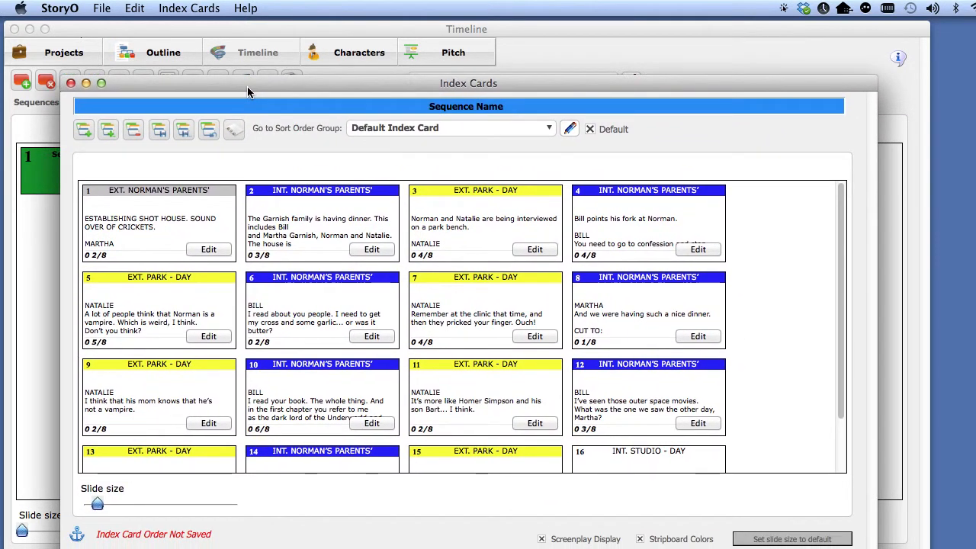
# Close the index cards and create a new sequence named "Norman Meets Natalie" attached to the Screenplay segment
pyautogui.click(71, 83)
pyautogui.click(640, 277)
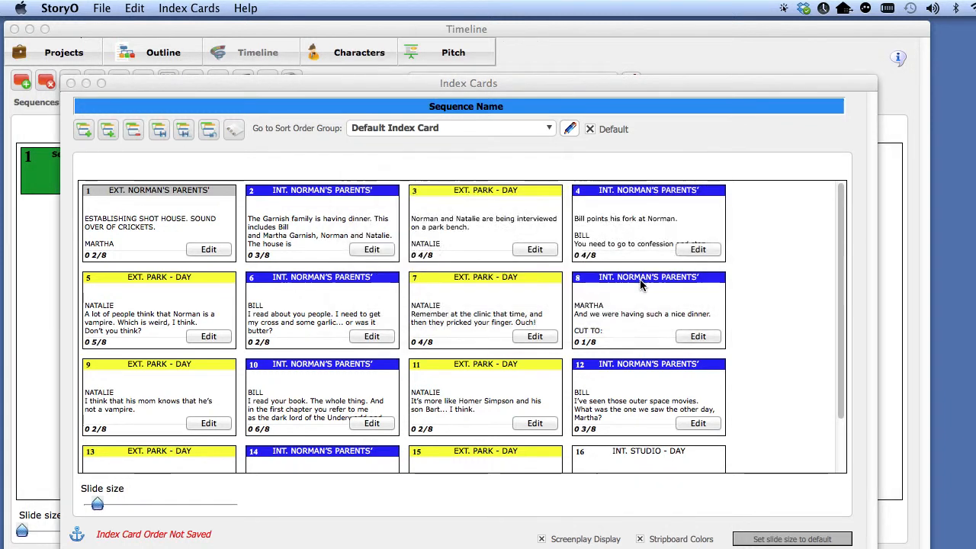
pyautogui.click(71, 84)
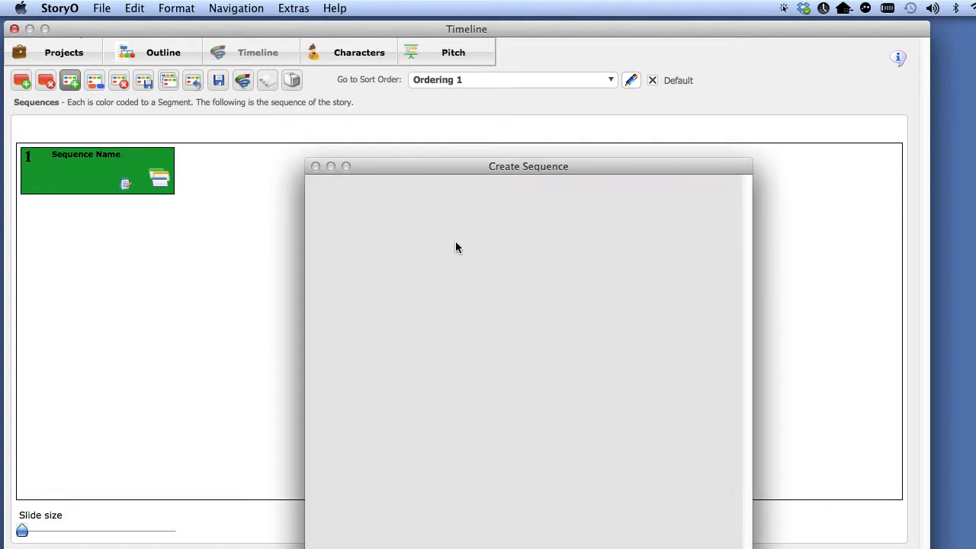
pyautogui.write('Norman Meets Natalie')
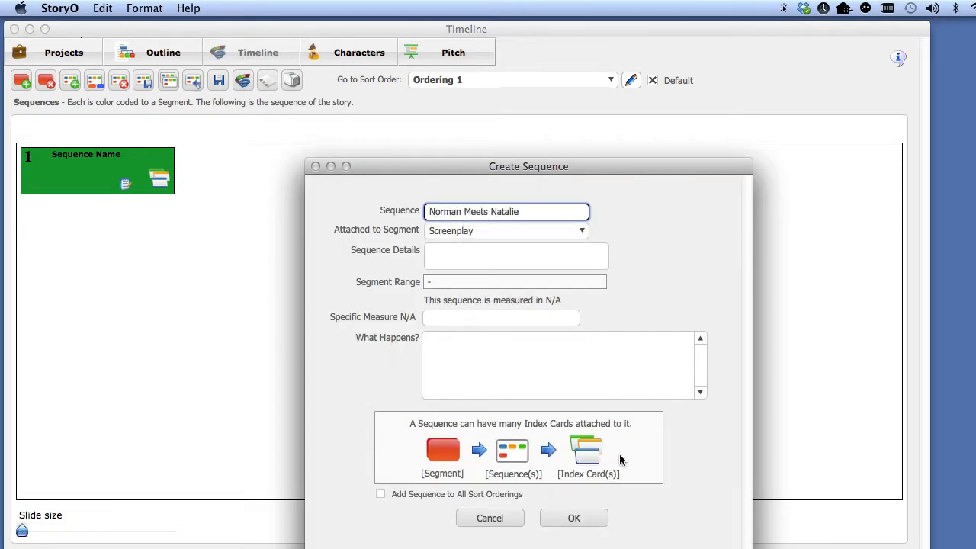
pyautogui.click(574, 518)
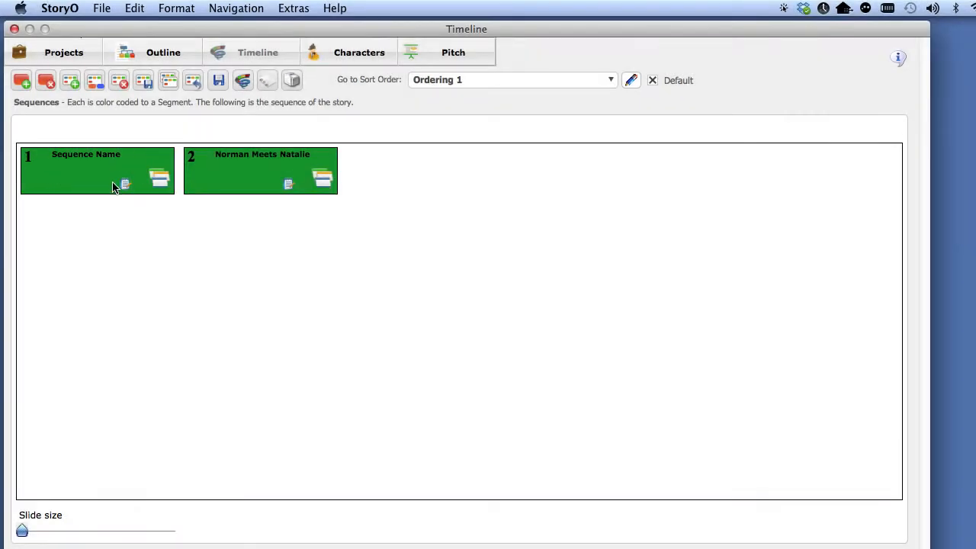
# Rename the first sequence on the timeline as "Dinner with Parents"
pyautogui.click(126, 189)
pyautogui.click(126, 189)
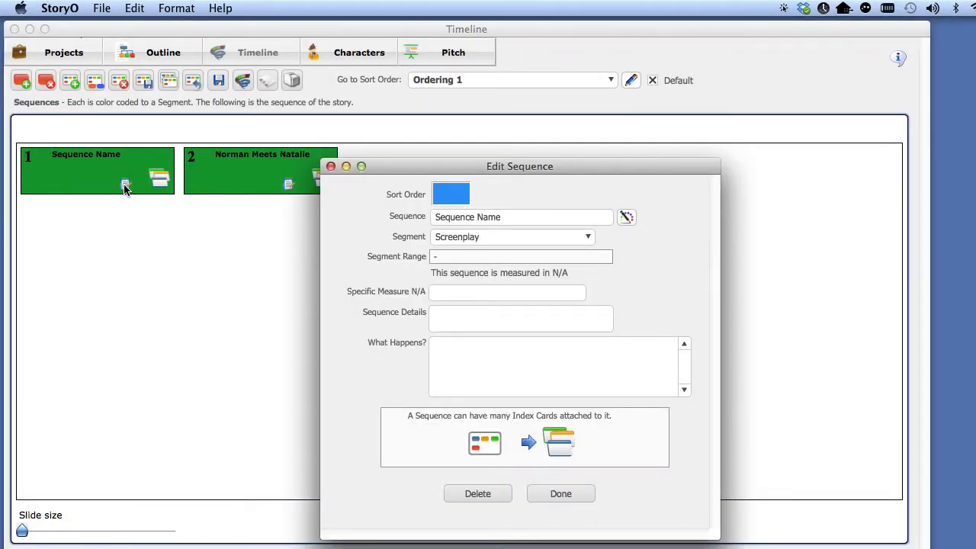
pyautogui.click(539, 217)
pyautogui.moveTo(541, 217); pyautogui.dragTo(431, 220)
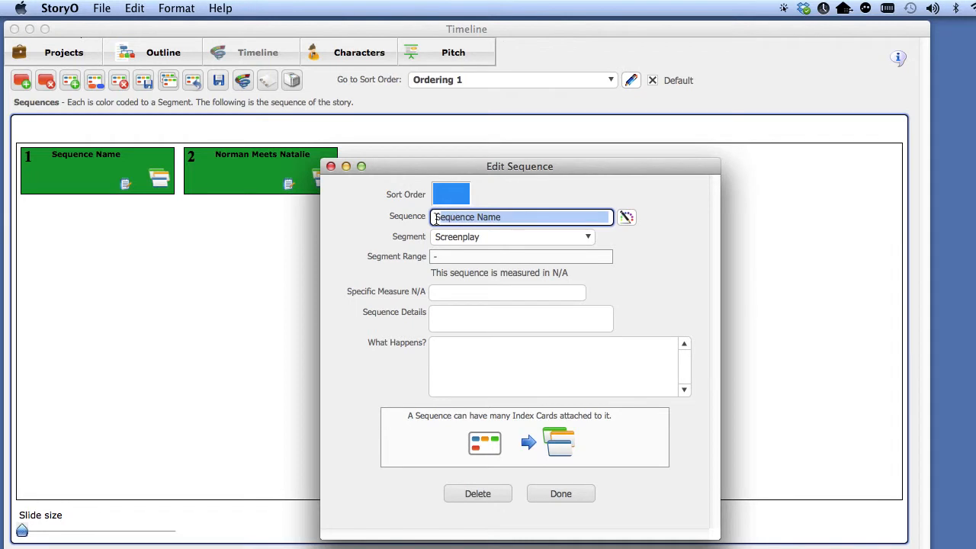
pyautogui.write('Dinner with Parents')
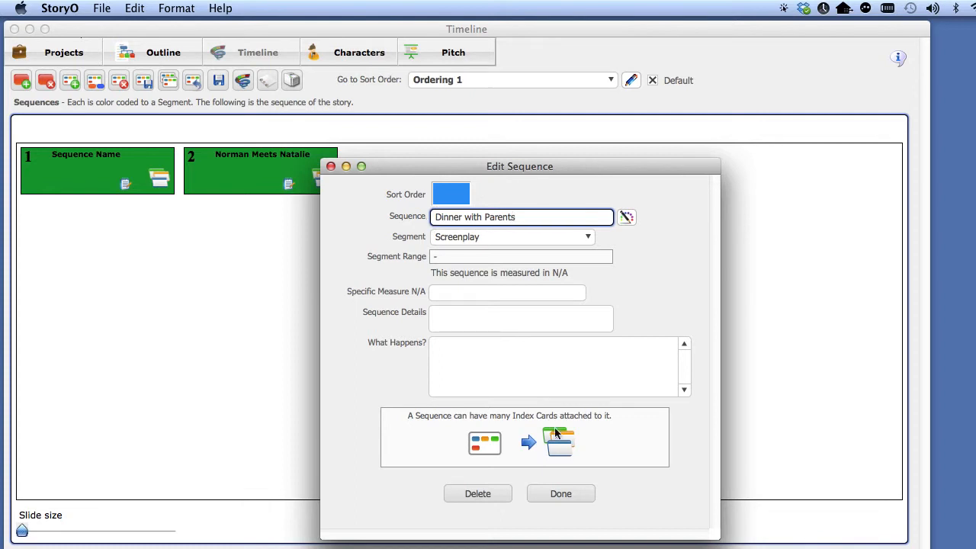
pyautogui.click(560, 494)
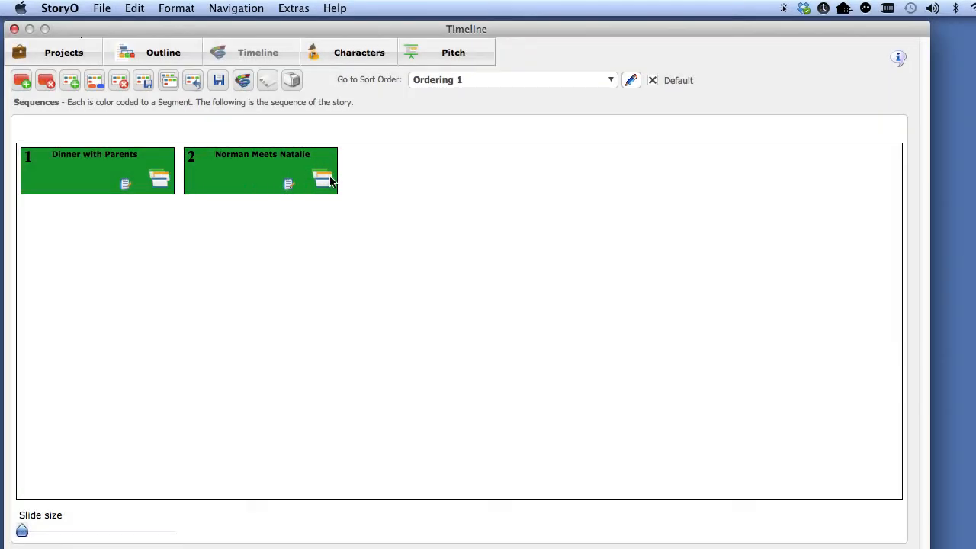
# Create an index card in the Norman Meets Natalie sequence with the scene heading EXT. BEACH - SUNSET and no scene number
pyautogui.click(322, 179)
pyautogui.click(646, 279)
pyautogui.click(208, 160)
pyautogui.click(206, 160)
pyautogui.click(260, 157)
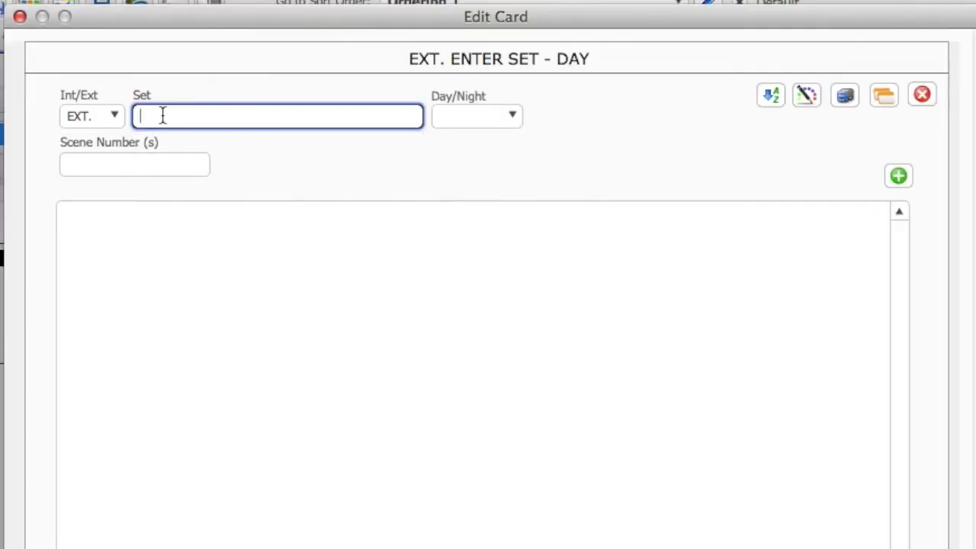
pyautogui.write('BEACH')
pyautogui.click(472, 121)
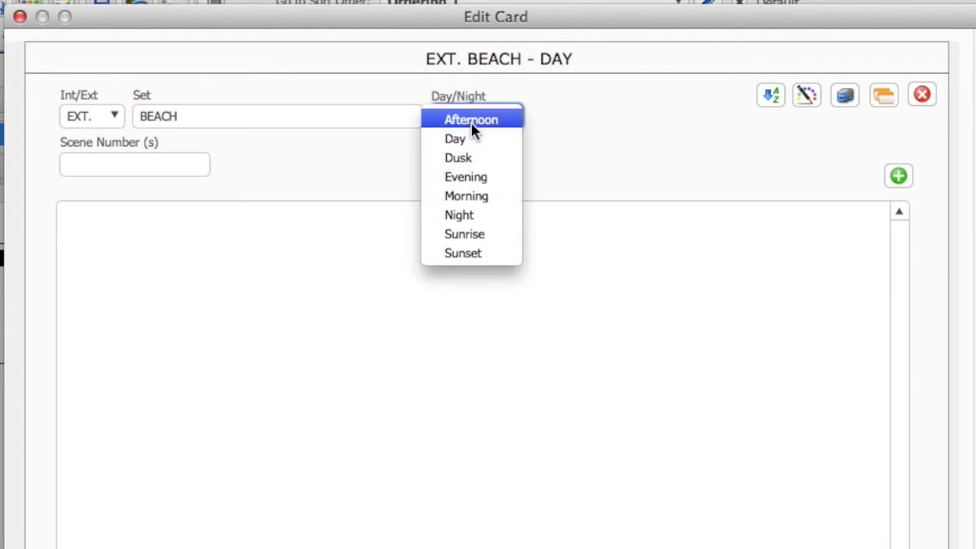
pyautogui.click(467, 253)
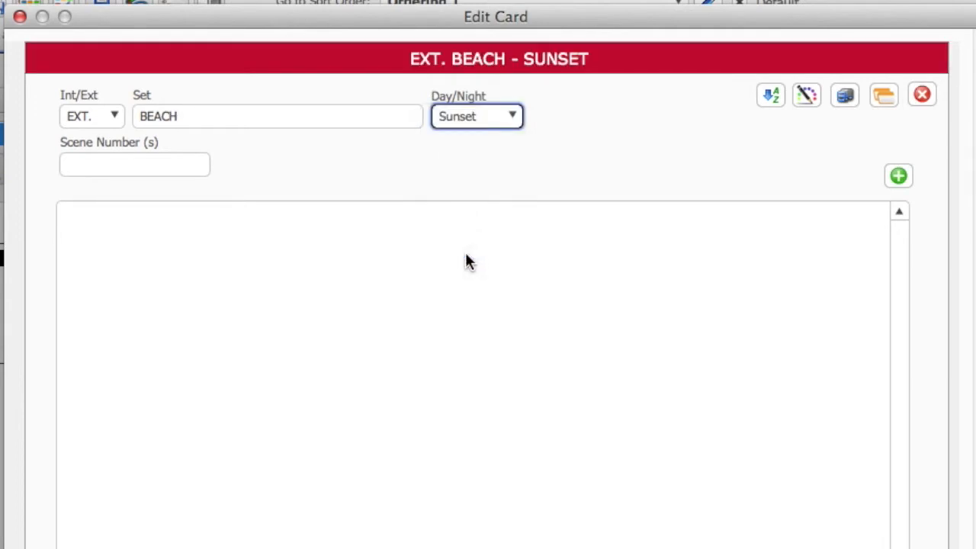
pyautogui.click(114, 168)
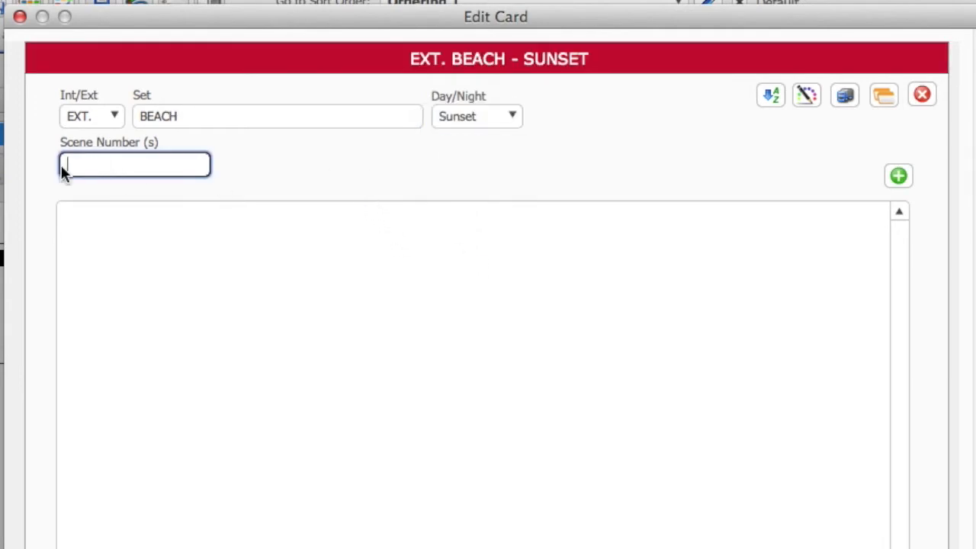
# Add an Action line reading "Norman walks on the beach and sees a beautiful girl. He hesitates and approaches her."
pyautogui.click(899, 176)
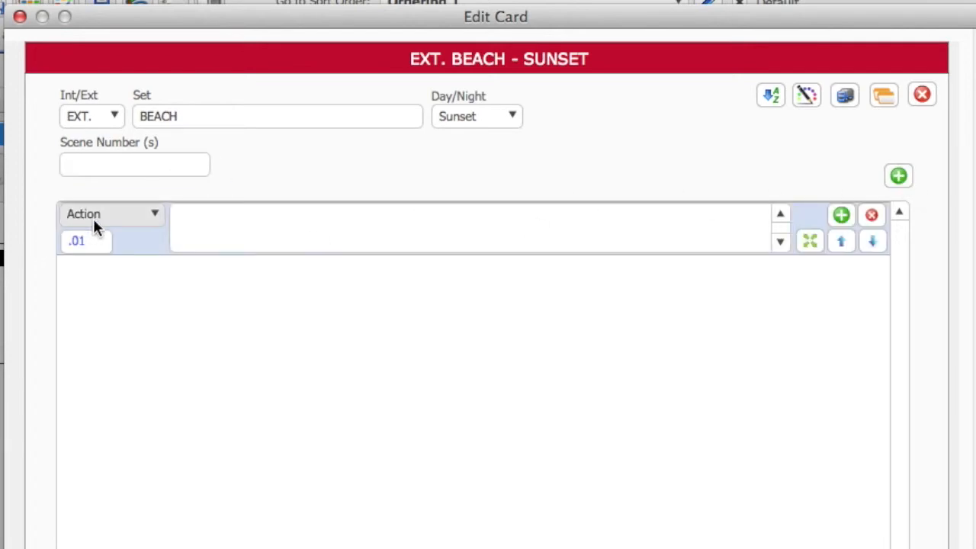
pyautogui.click(283, 215)
pyautogui.write('Norman wal')
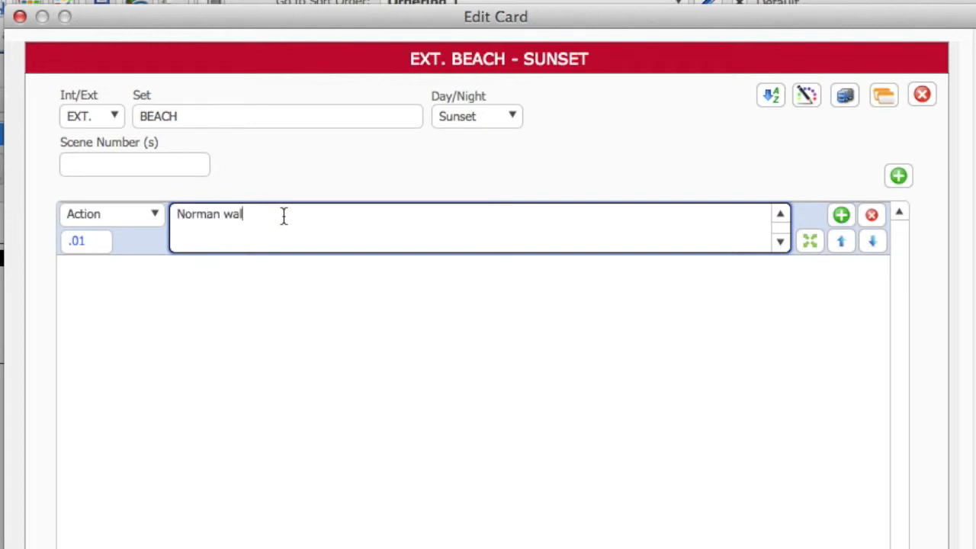
pyautogui.write('ks on the beach and')
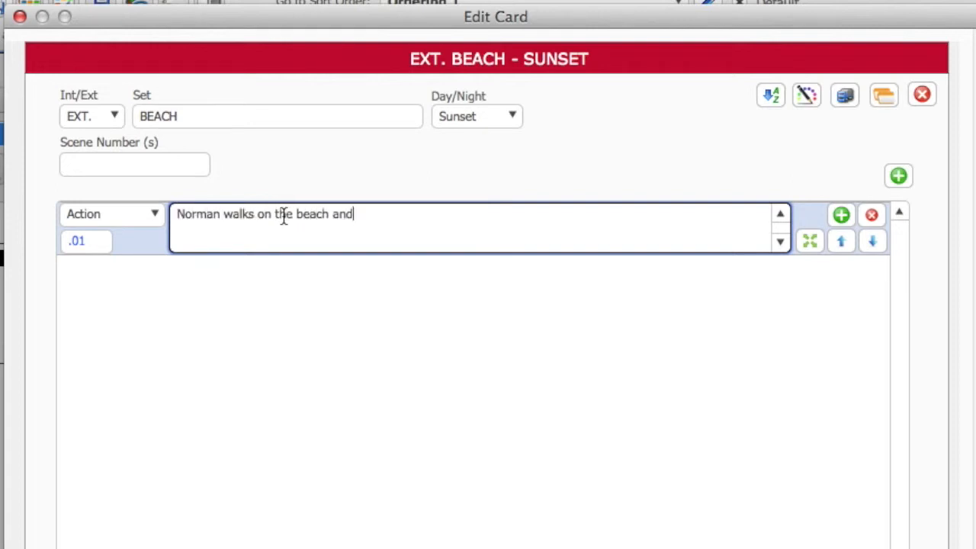
pyautogui.write(' sees a beau')
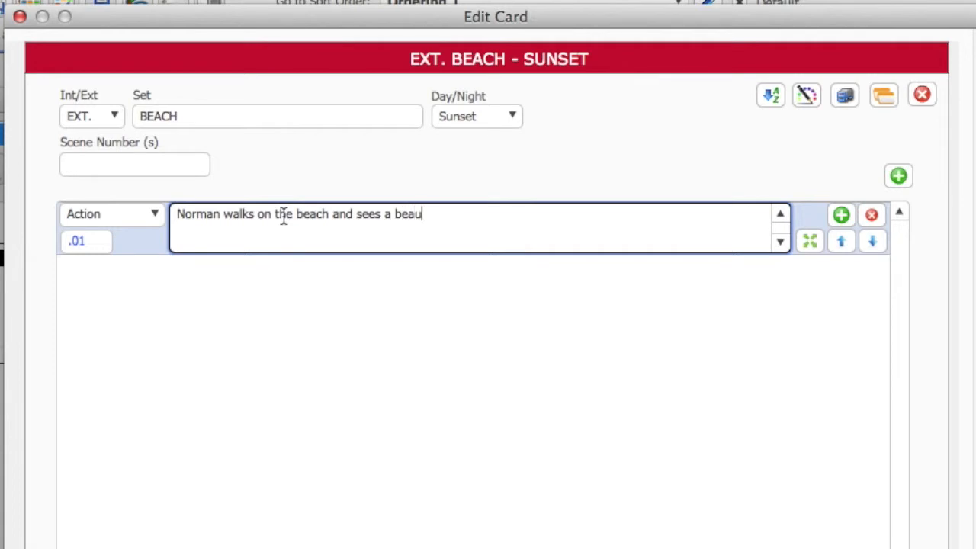
pyautogui.write('tiful girl. He hesit')
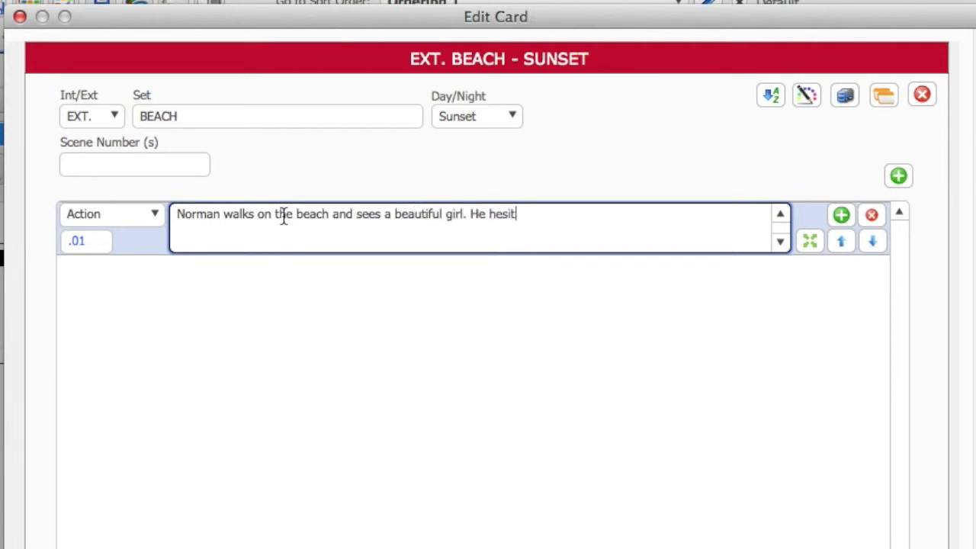
pyautogui.write('ates and appro')
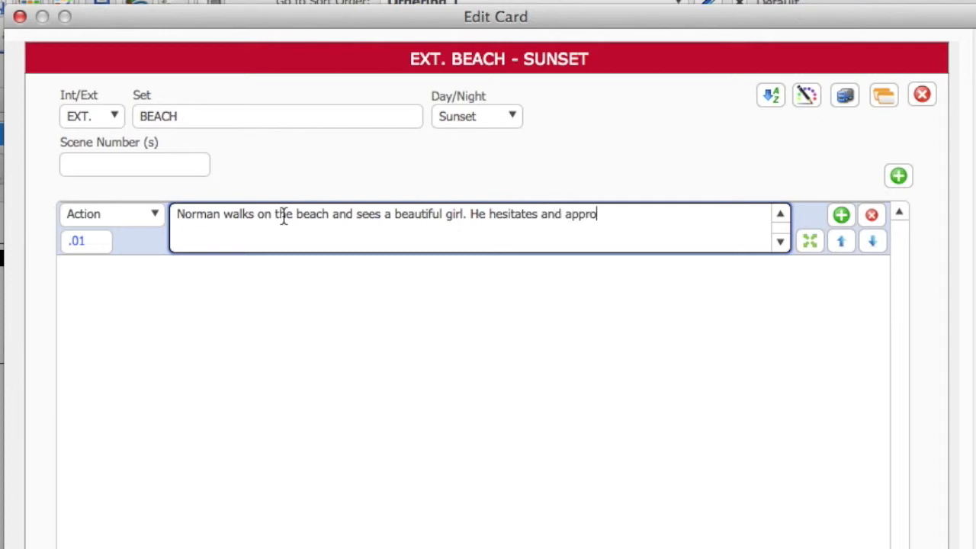
pyautogui.write('aches girls.')
pyautogui.press('BackSpace')
pyautogui.press('BackSpace')
pyautogui.press('BackSpace')
pyautogui.press('BackSpace')
pyautogui.press('BackSpace')
pyautogui.press('BackSpace')
pyautogui.write('her.')
# Add a Character line below the action, assign it to NORMAN, and enter "Hello...." as his dialogue
pyautogui.click(841, 216)
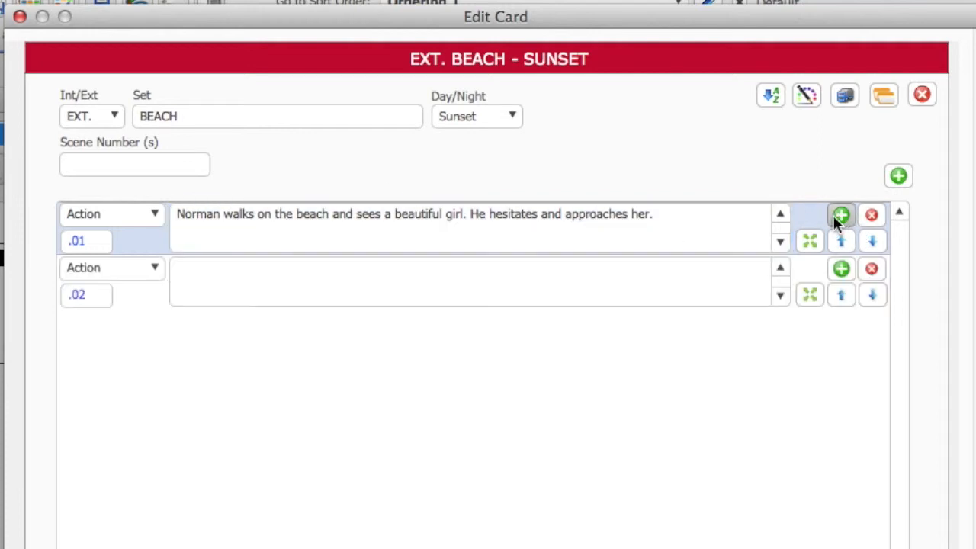
pyautogui.click(84, 275)
pyautogui.click(99, 291)
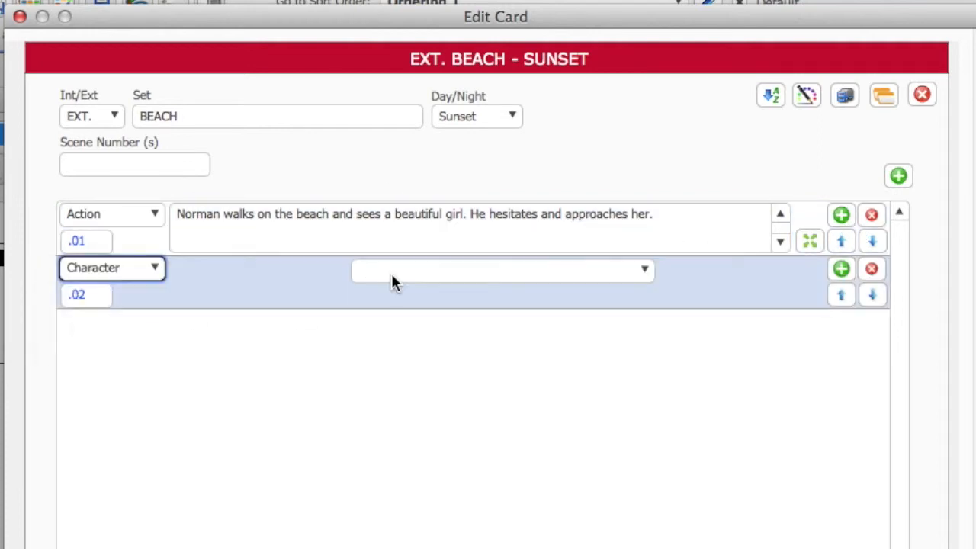
pyautogui.click(413, 270)
pyautogui.click(420, 332)
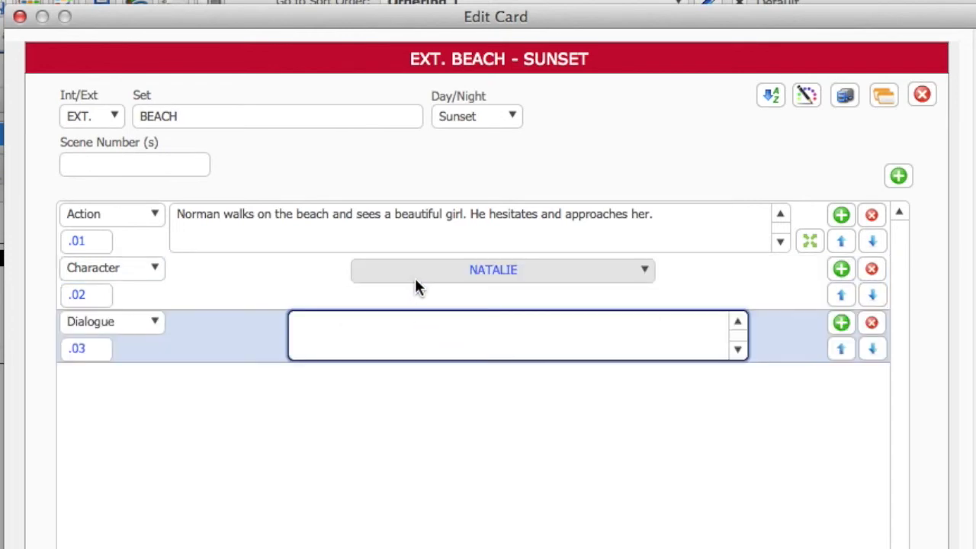
pyautogui.click(418, 272)
pyautogui.click(420, 292)
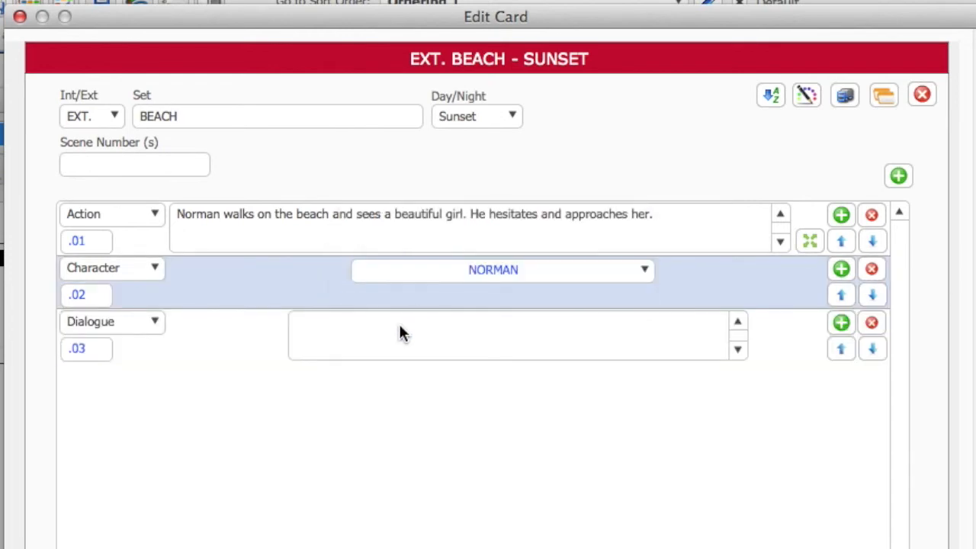
pyautogui.click(400, 329)
pyautogui.write('Hello....')
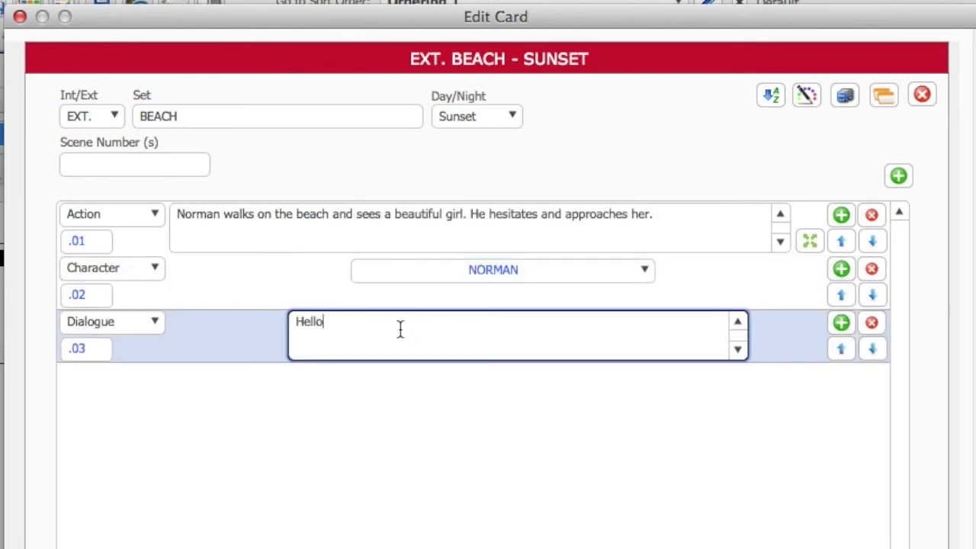
# Add a Character line for NATALIE with the dialogue "Why hello there...." and return to the timeline
pyautogui.click(842, 321)
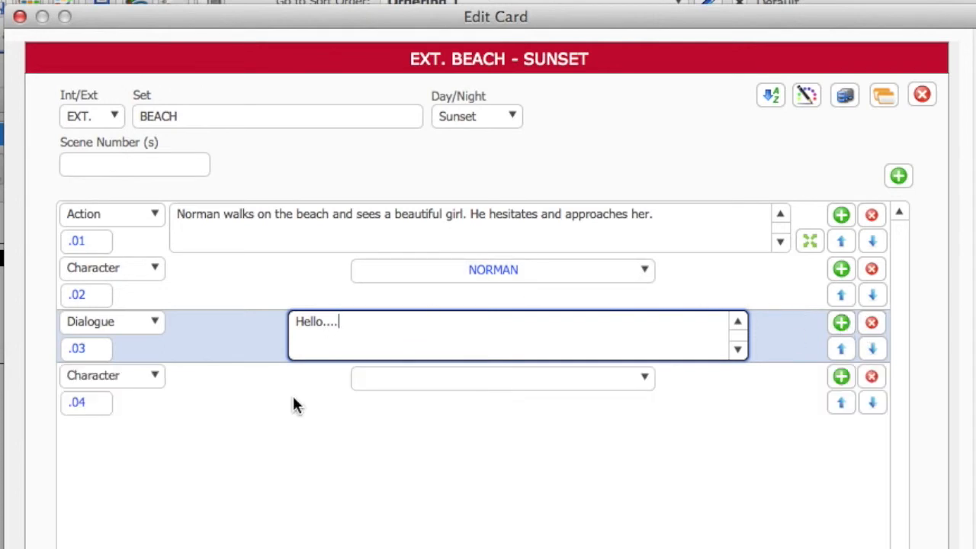
pyautogui.click(405, 379)
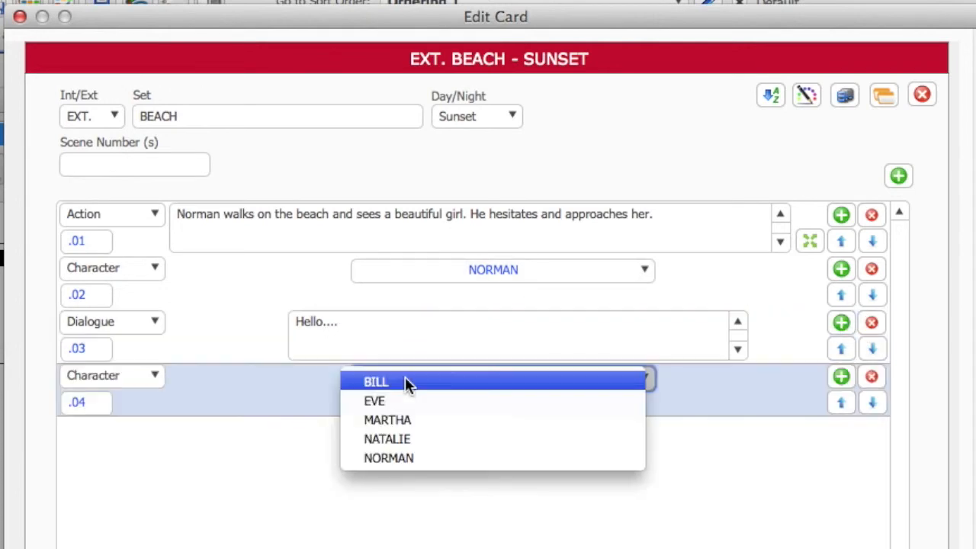
pyautogui.click(406, 442)
pyautogui.click(375, 441)
pyautogui.write('Why hello there..')
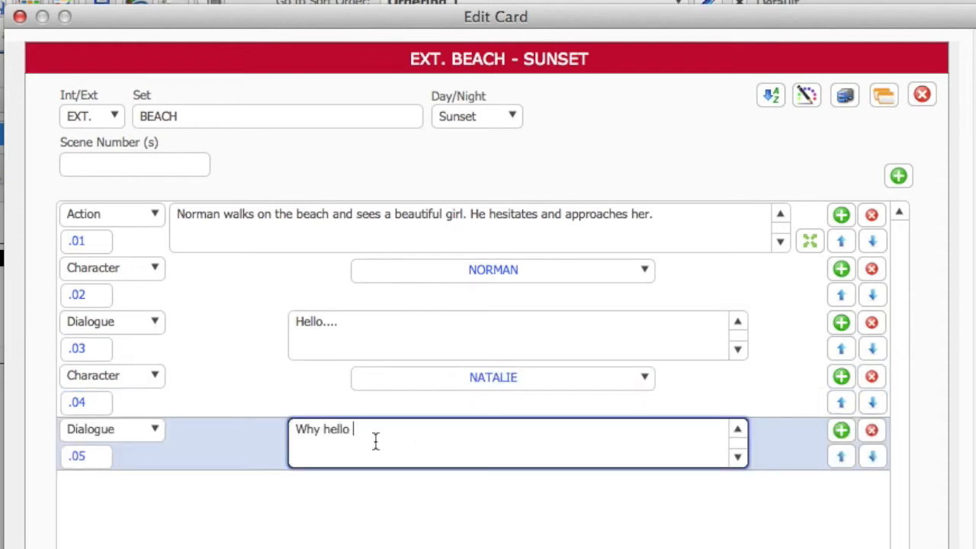
pyautogui.write('..')
pyautogui.click(408, 510)
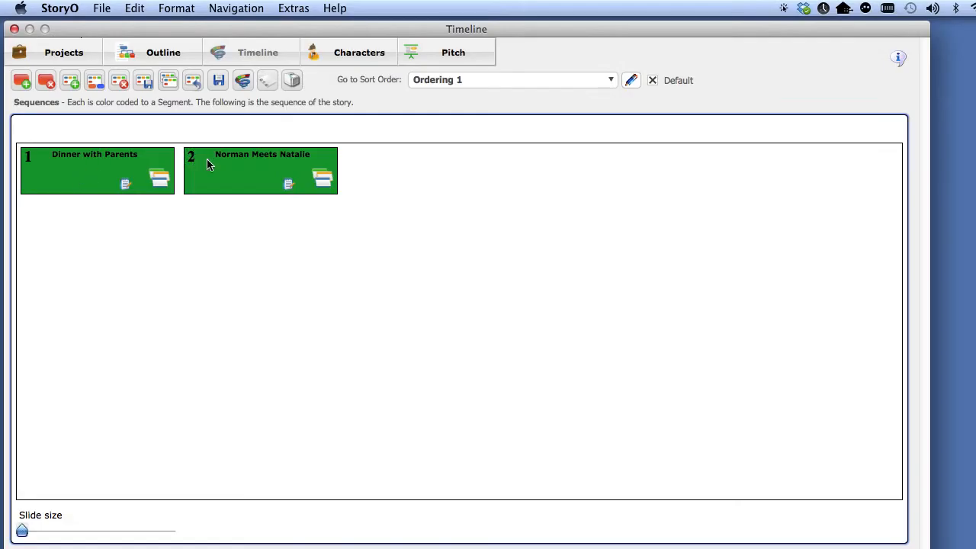
# Move the Norman Meets Natalie sequence ahead of Dinner with Parents and preview the whole screenplay in the new order
pyautogui.moveTo(209, 160); pyautogui.dragTo(93, 158)
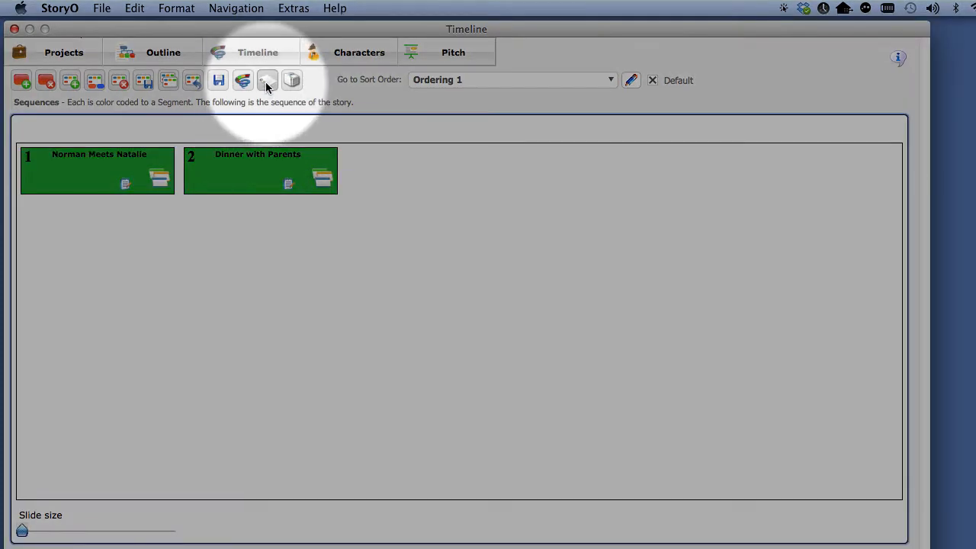
pyautogui.click(266, 82)
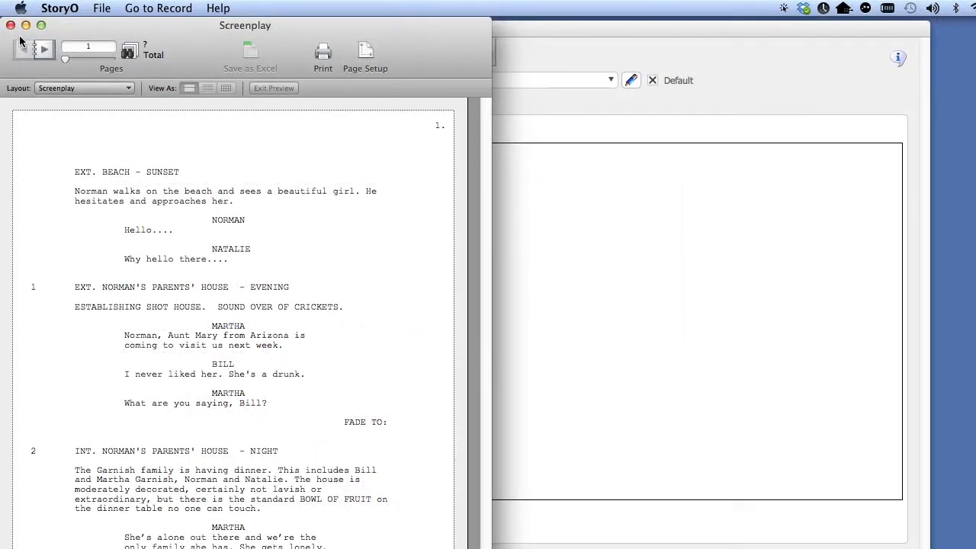
pyautogui.click(10, 25)
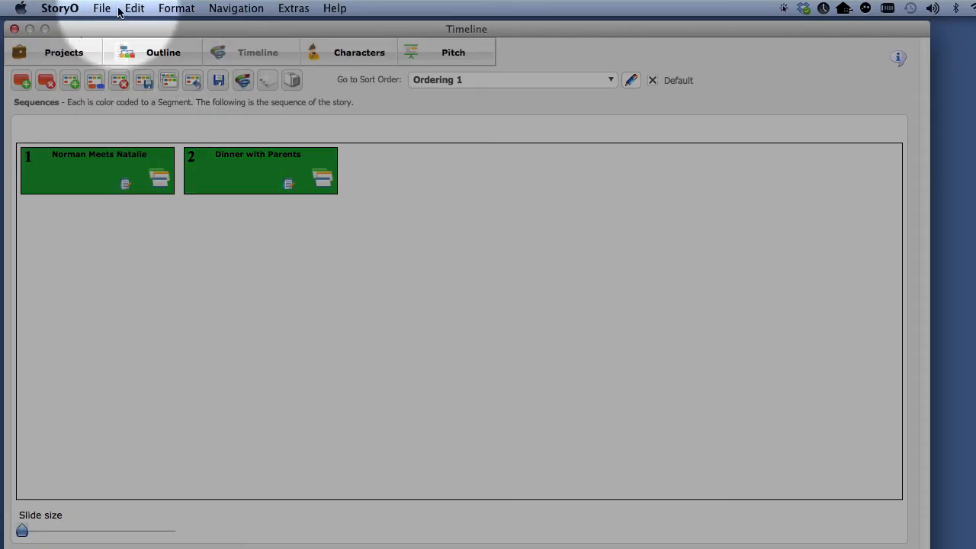
# Auto-number the scenes from 1 for the default sort order and check the numbering in the screenplay preview
pyautogui.click(104, 10)
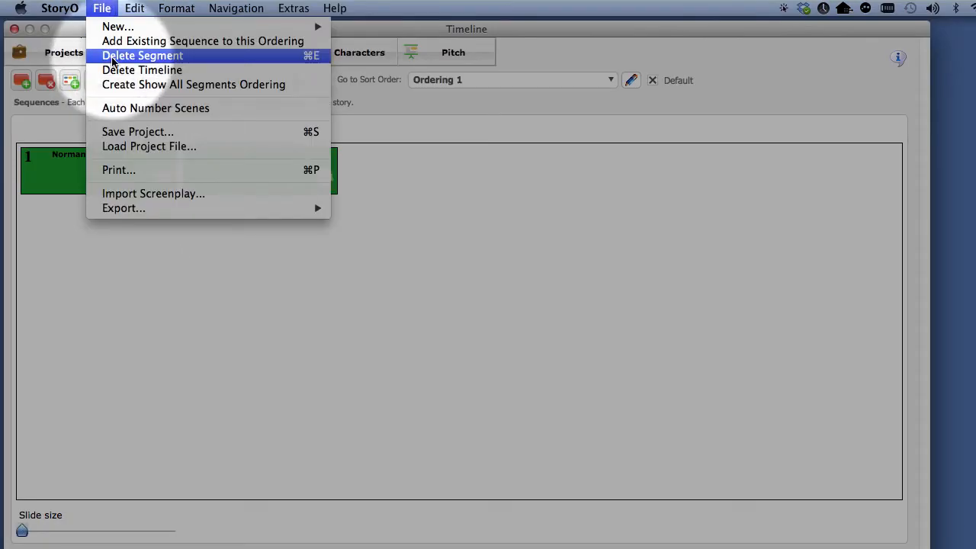
pyautogui.click(213, 109)
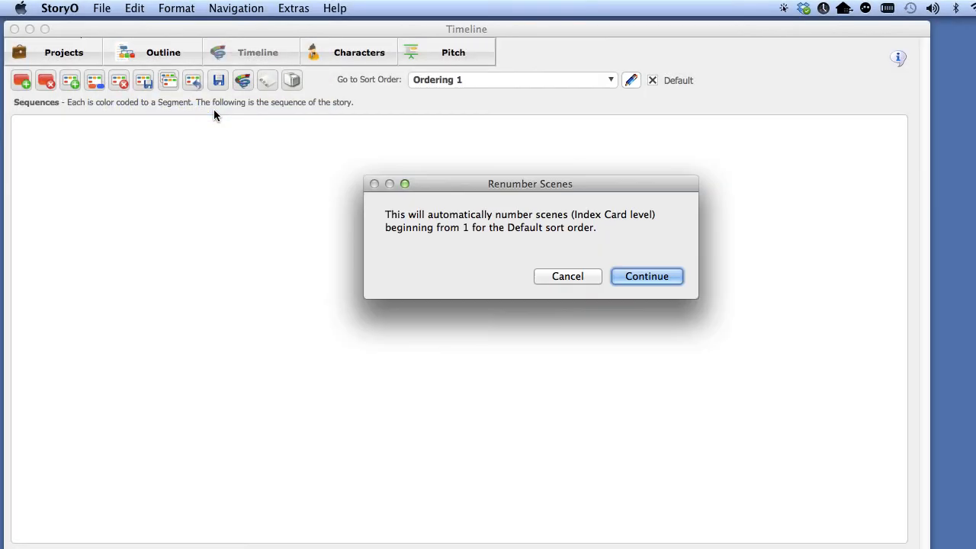
pyautogui.click(645, 276)
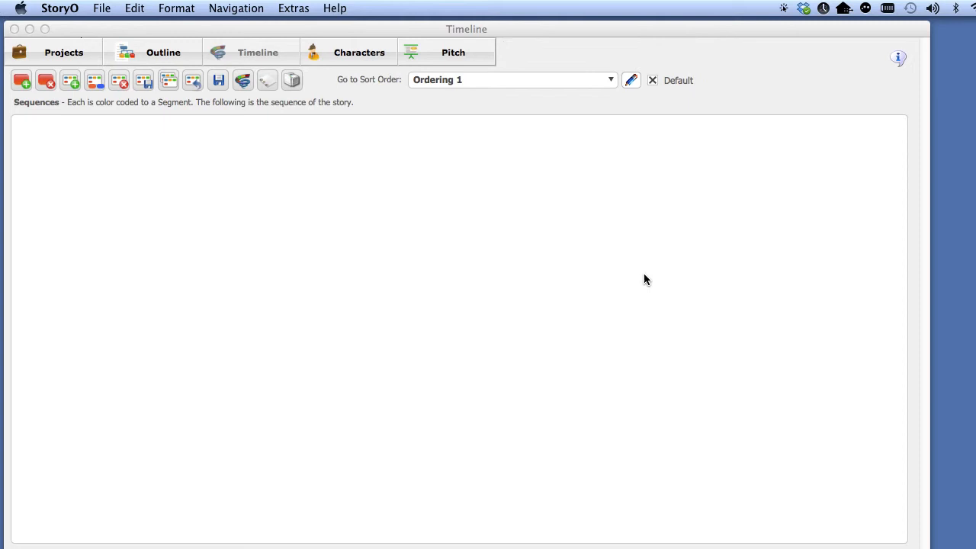
pyautogui.click(265, 79)
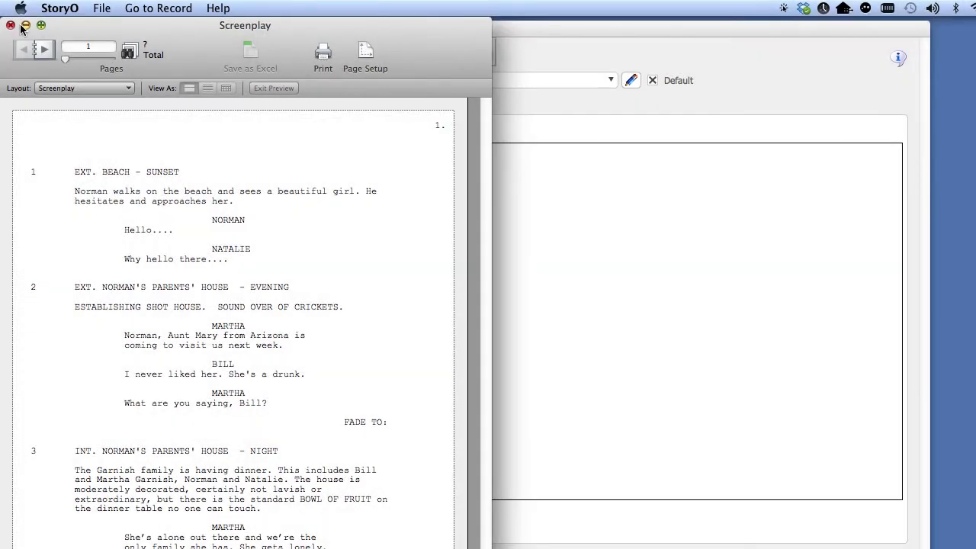
pyautogui.click(10, 27)
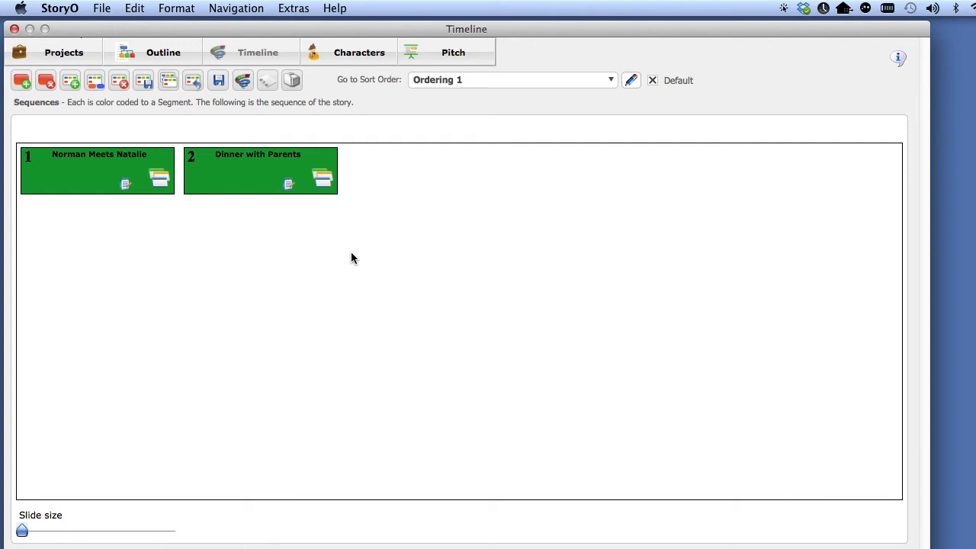
# Export all index cards of the screenplay to a Final Draft (.fdx) file
pyautogui.click(104, 8)
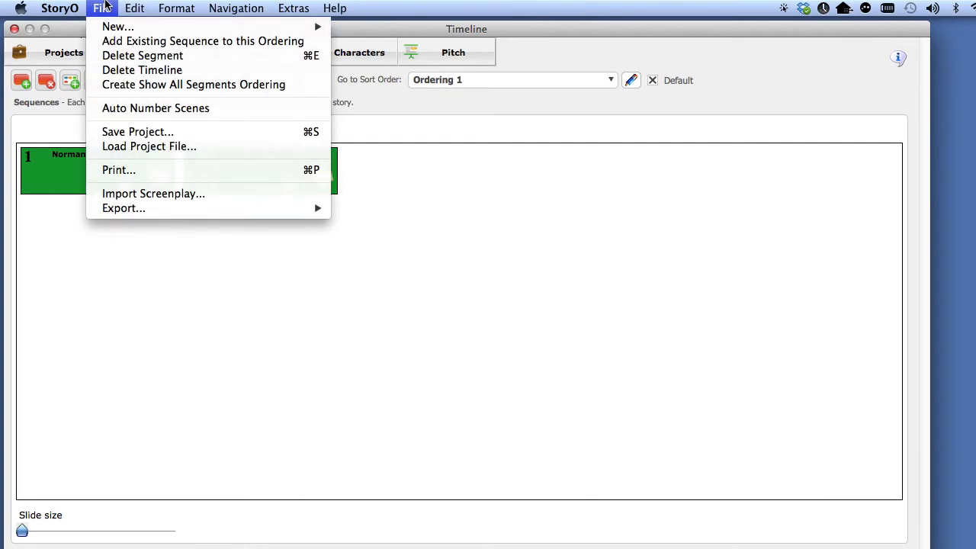
pyautogui.moveTo(145, 208)
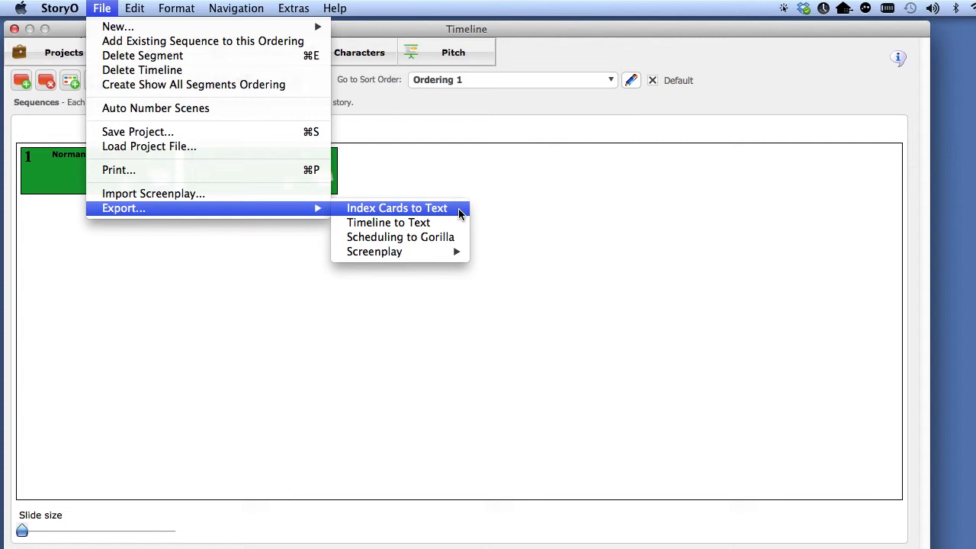
pyautogui.moveTo(456, 254)
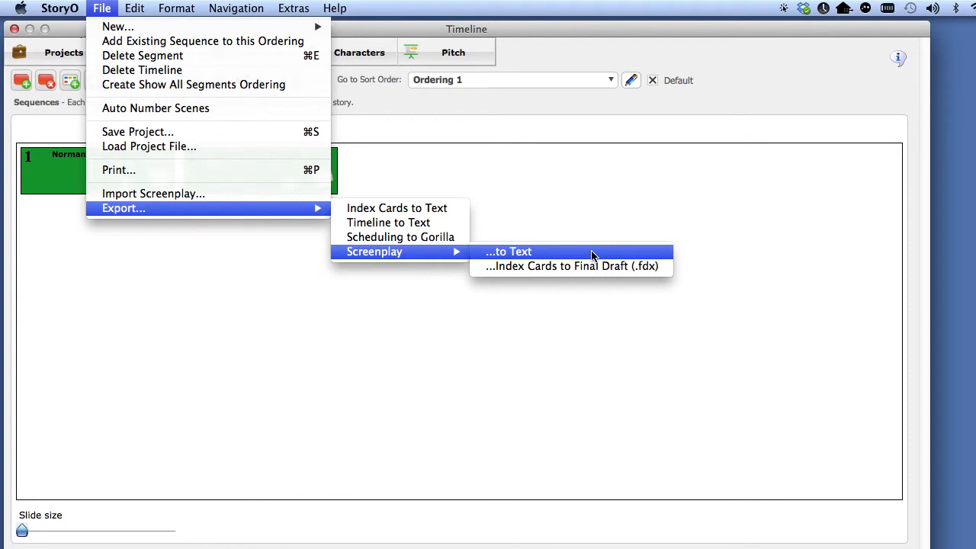
pyautogui.click(666, 268)
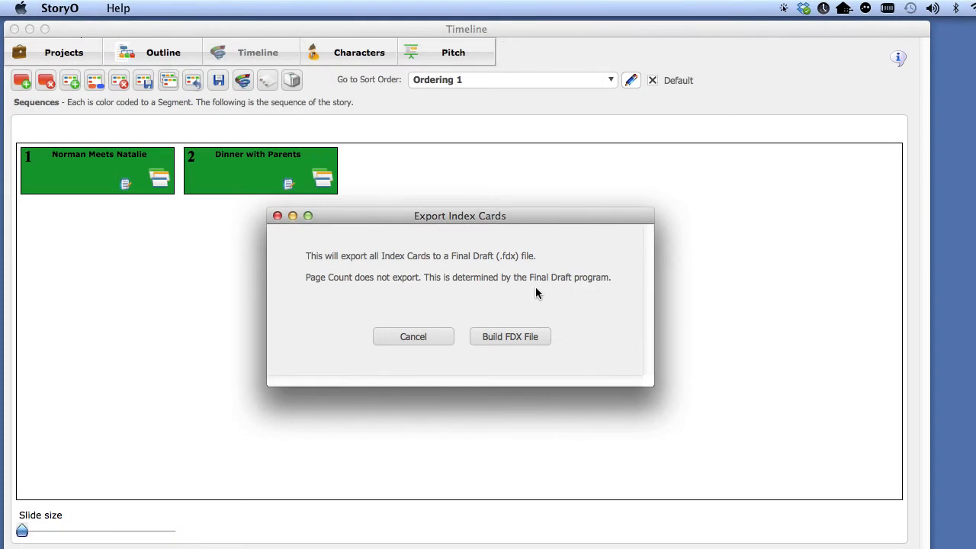
pyautogui.click(510, 342)
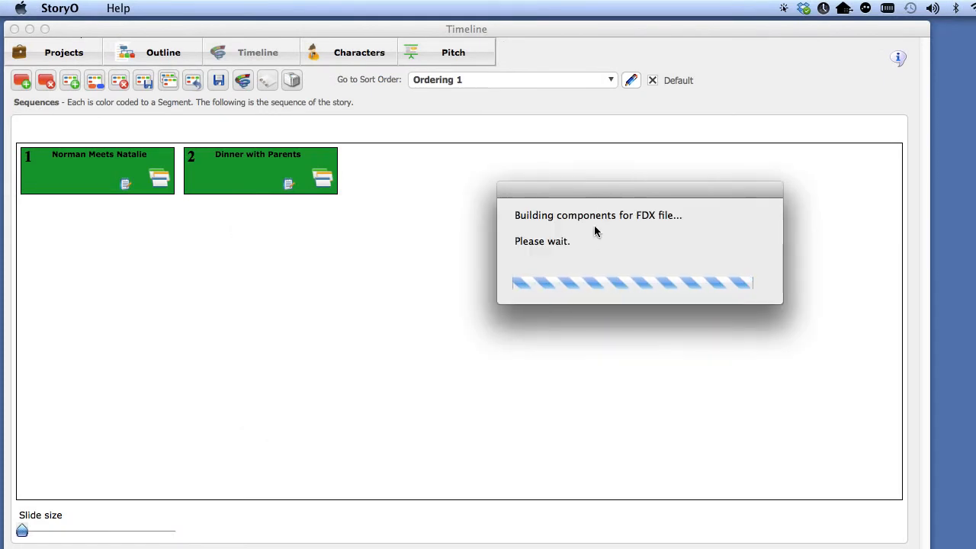
pyautogui.moveTo(599, 196); pyautogui.dragTo(432, 222)
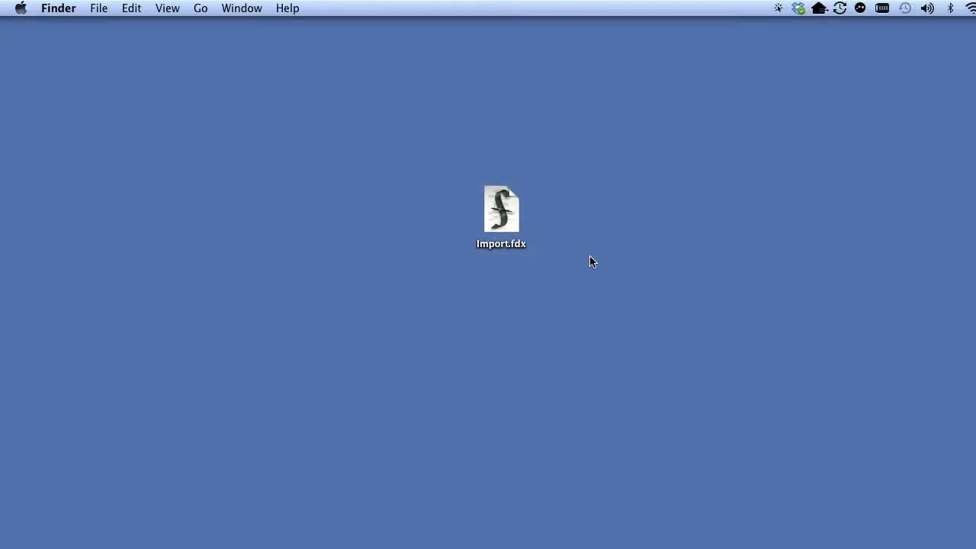
# Open Import.fdx from the desktop in Final Draft and read through the exported scenes and dialogue
pyautogui.doubleClick(500, 213)
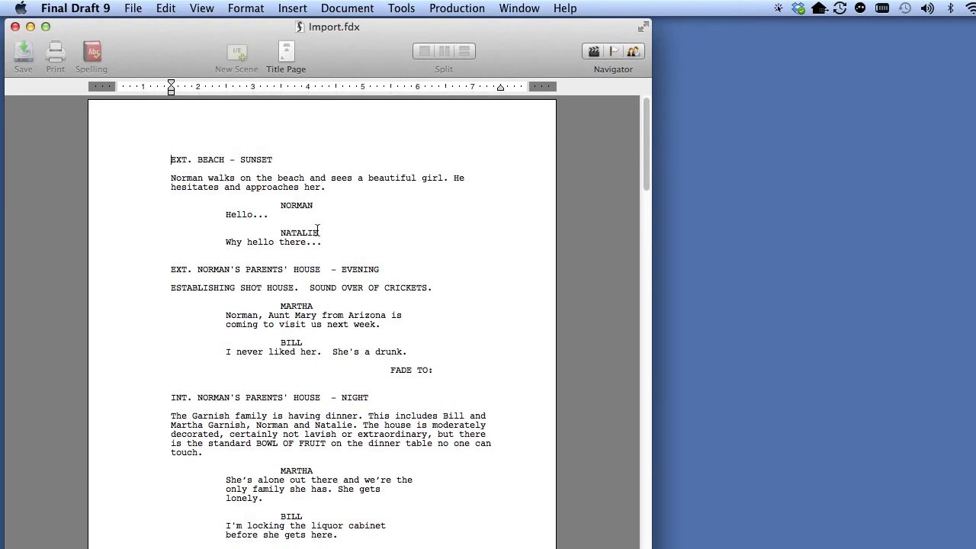
pyautogui.scroll(-10, 265, 366)
pyautogui.scroll(-15, 268, 373)
pyautogui.scroll(-7, 268, 373)
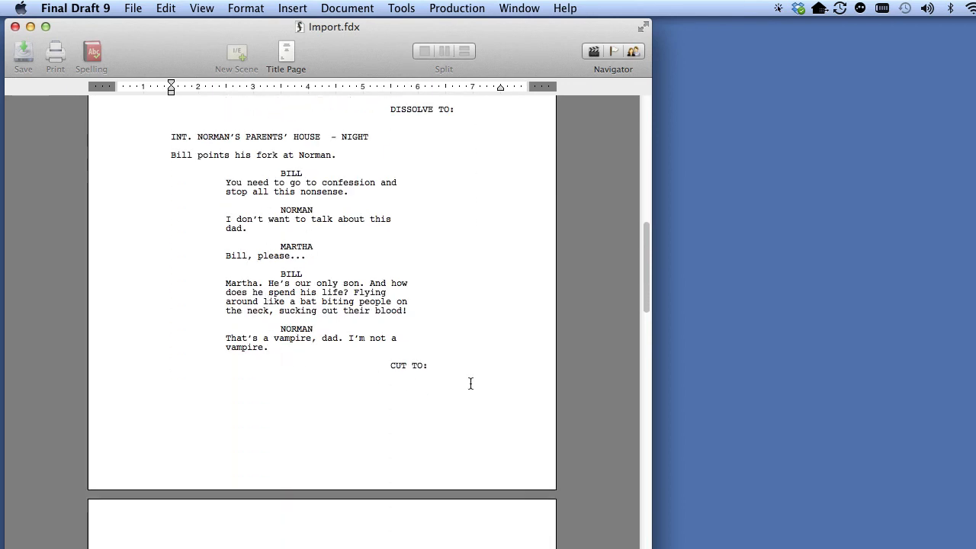